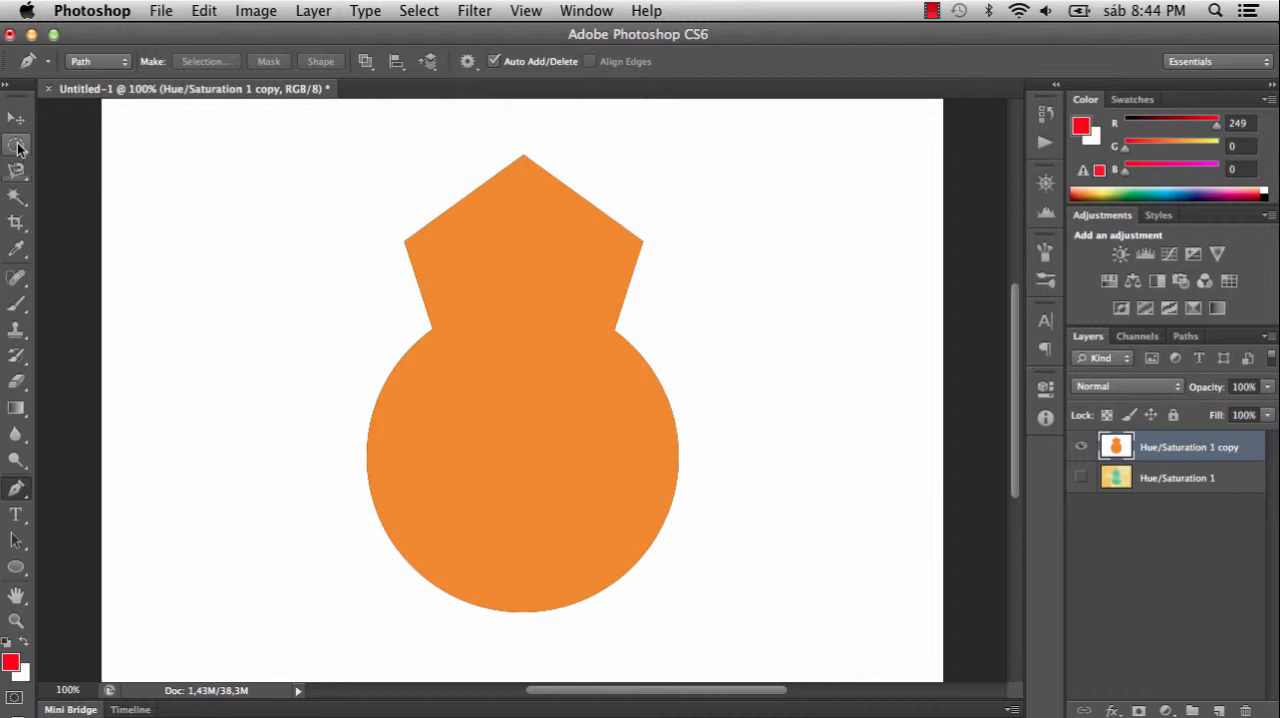
# - Try the Rectangular Marquee with a wide selection across the middle of the orange shape and clear it
pyautogui.click(13, 148)
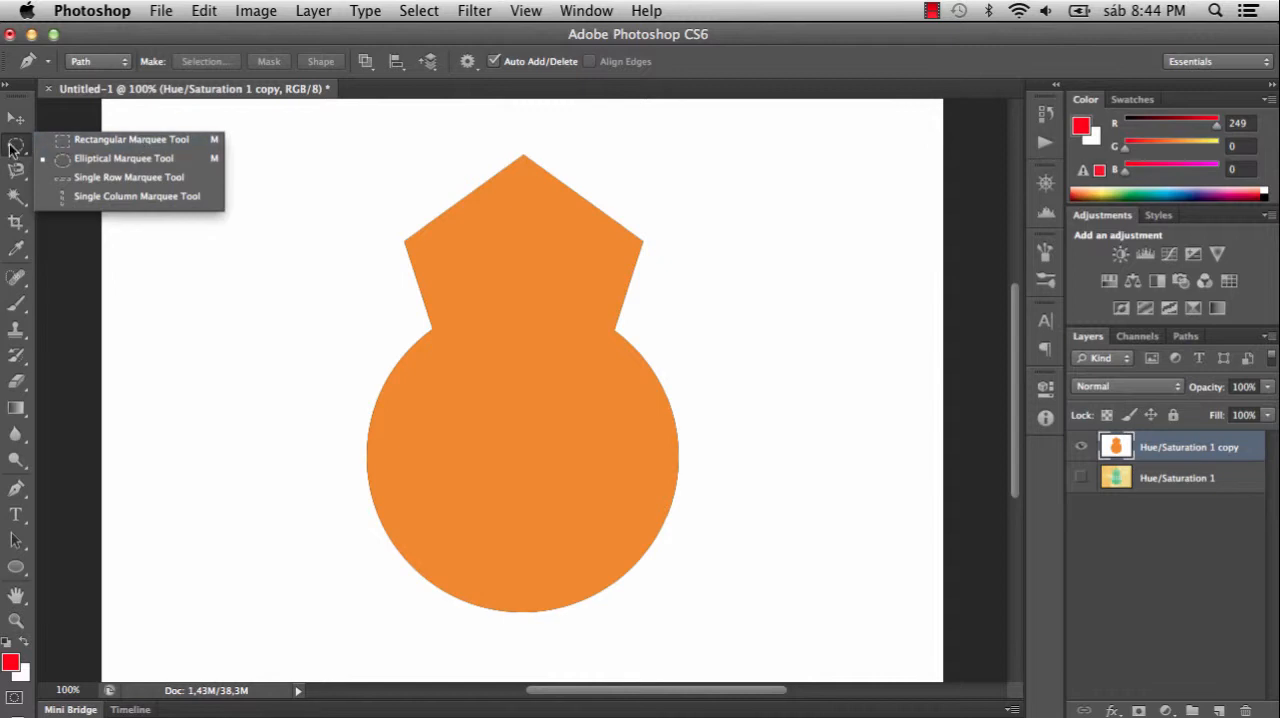
pyautogui.click(17, 148)
pyautogui.click(16, 149)
pyautogui.click(99, 142)
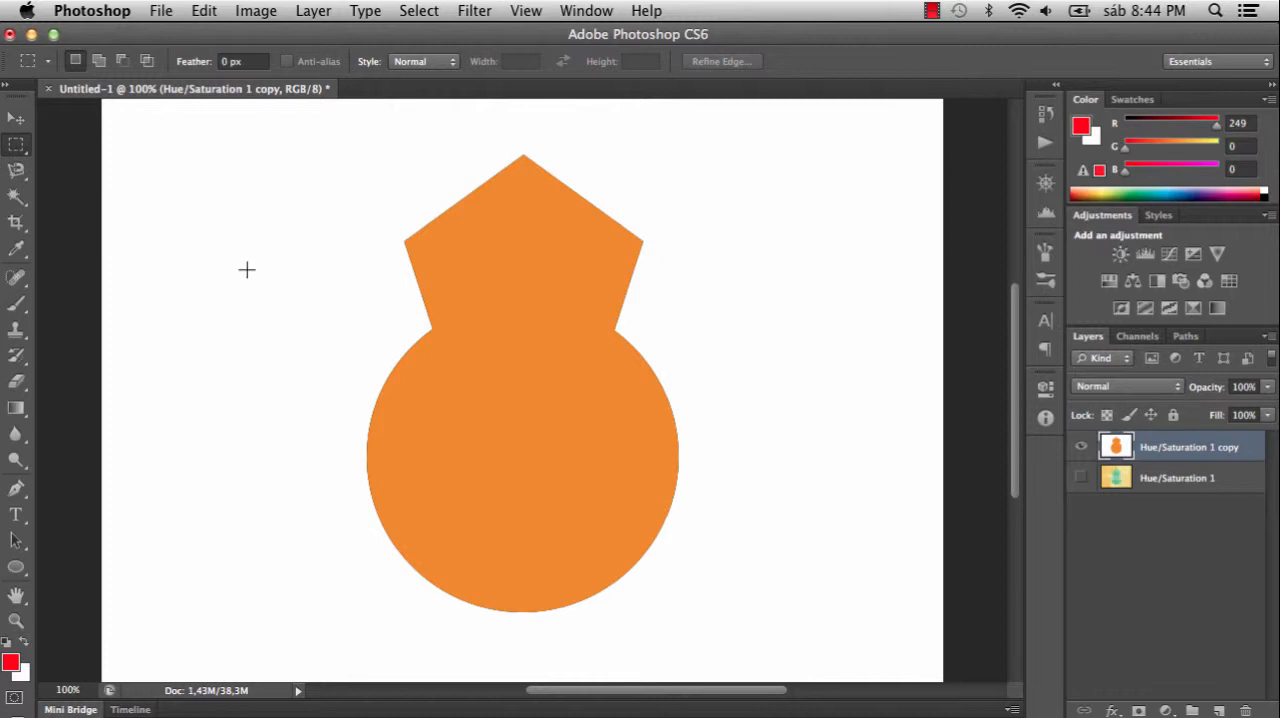
pyautogui.moveTo(247, 269); pyautogui.dragTo(777, 491)
pyautogui.click(840, 440)
# - Select a tall rectangle over the left part of the orange shape and cut it out
pyautogui.moveTo(300, 198); pyautogui.dragTo(468, 588)
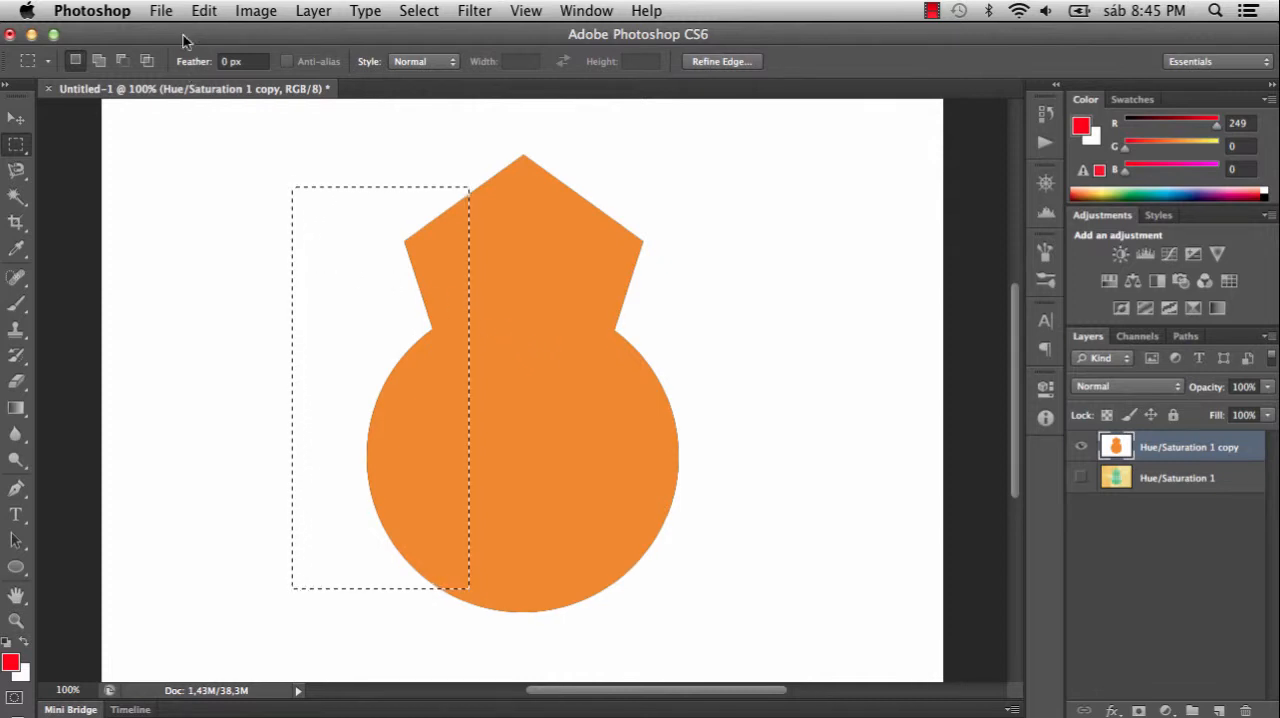
pyautogui.click(205, 12)
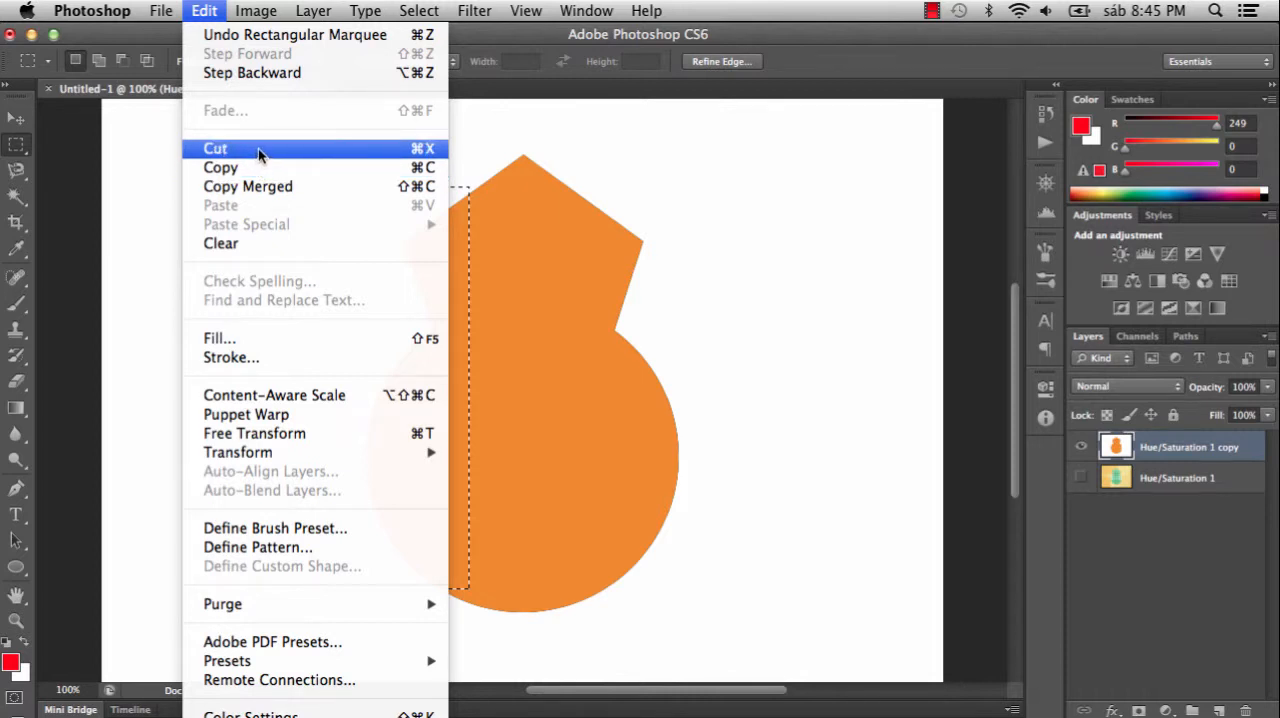
pyautogui.press('Escape')
pyautogui.press('super+d')
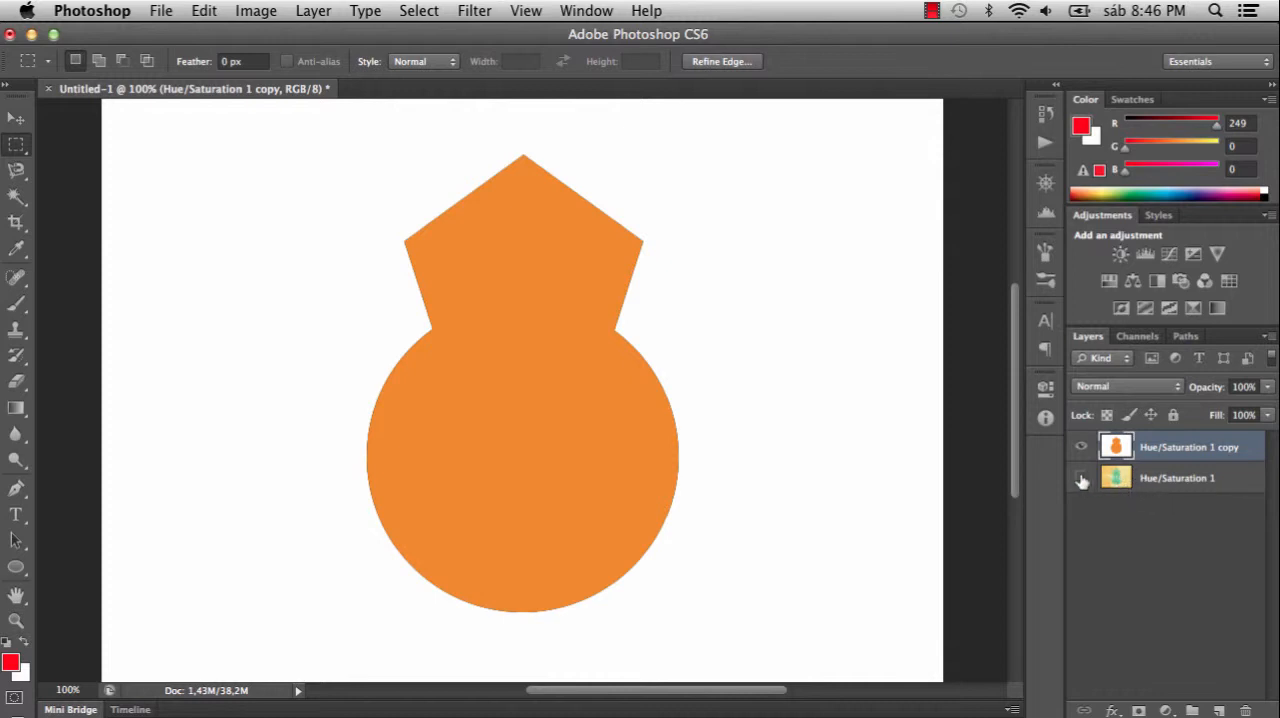
# - Paste the cut piece onto a new layer with the Hue/Saturation 1 copy layer hidden
pyautogui.click(1220, 710)
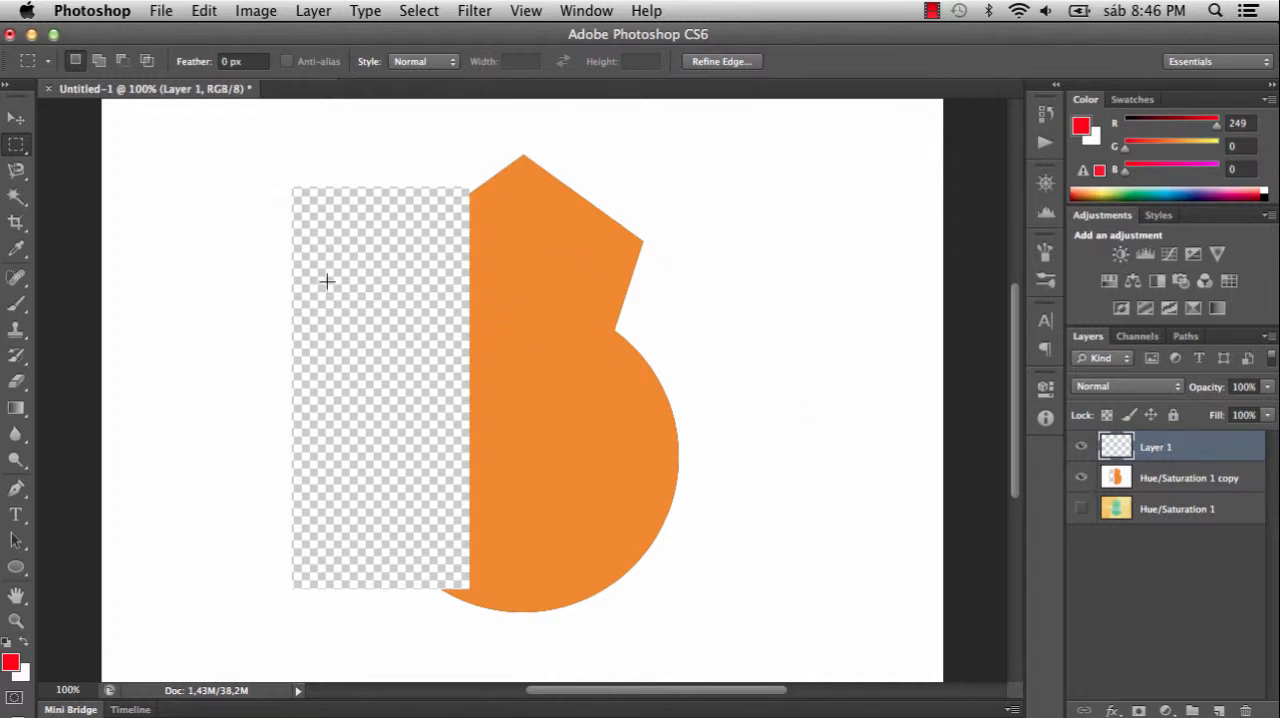
pyautogui.click(1080, 481)
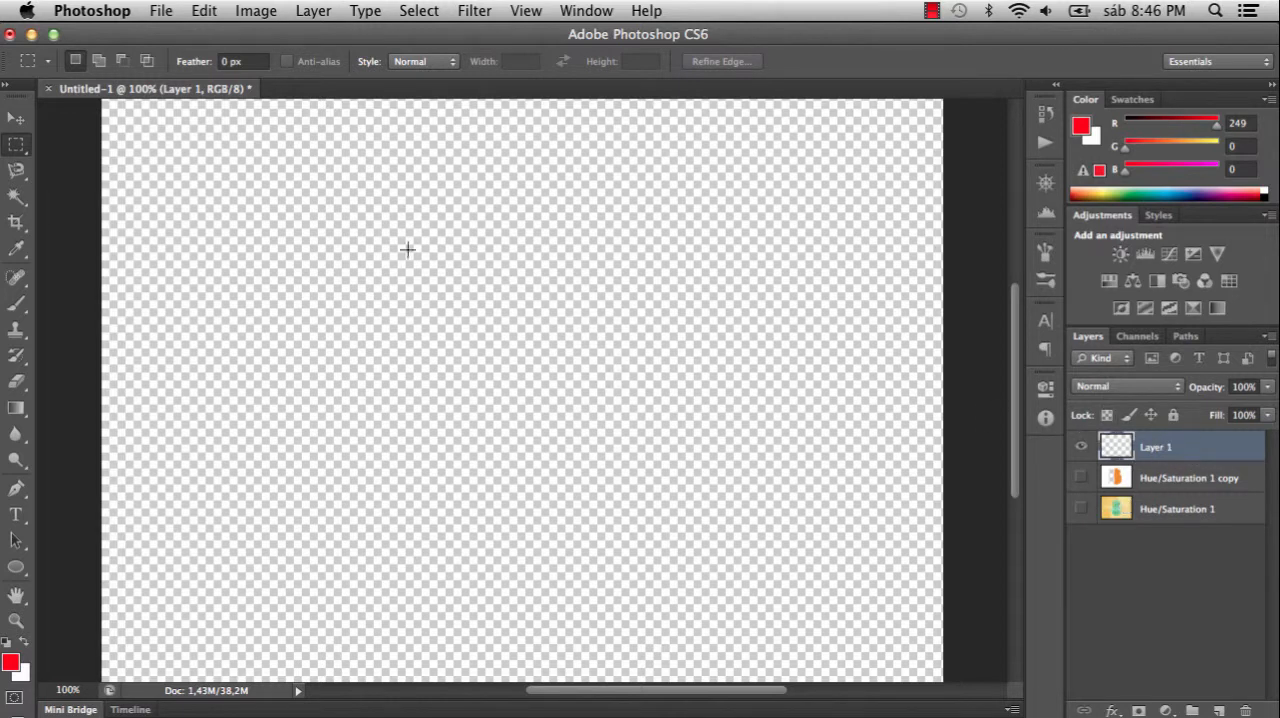
pyautogui.click(204, 12)
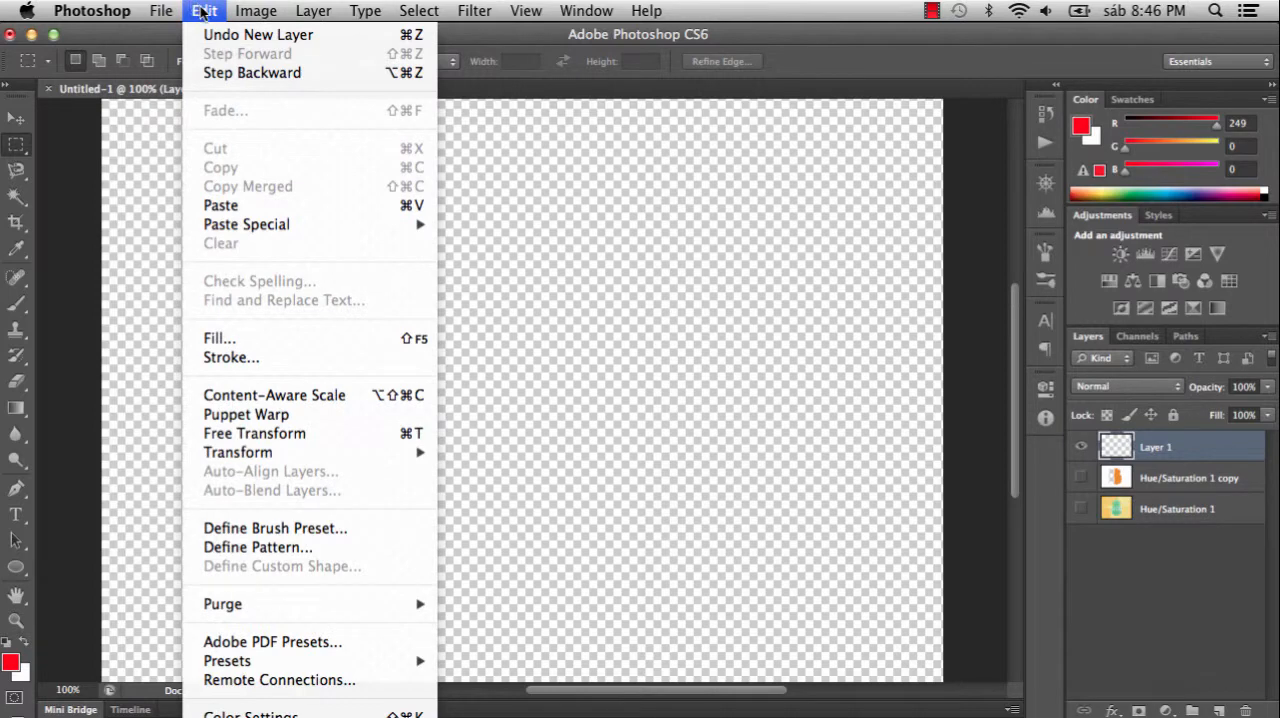
pyautogui.click(290, 206)
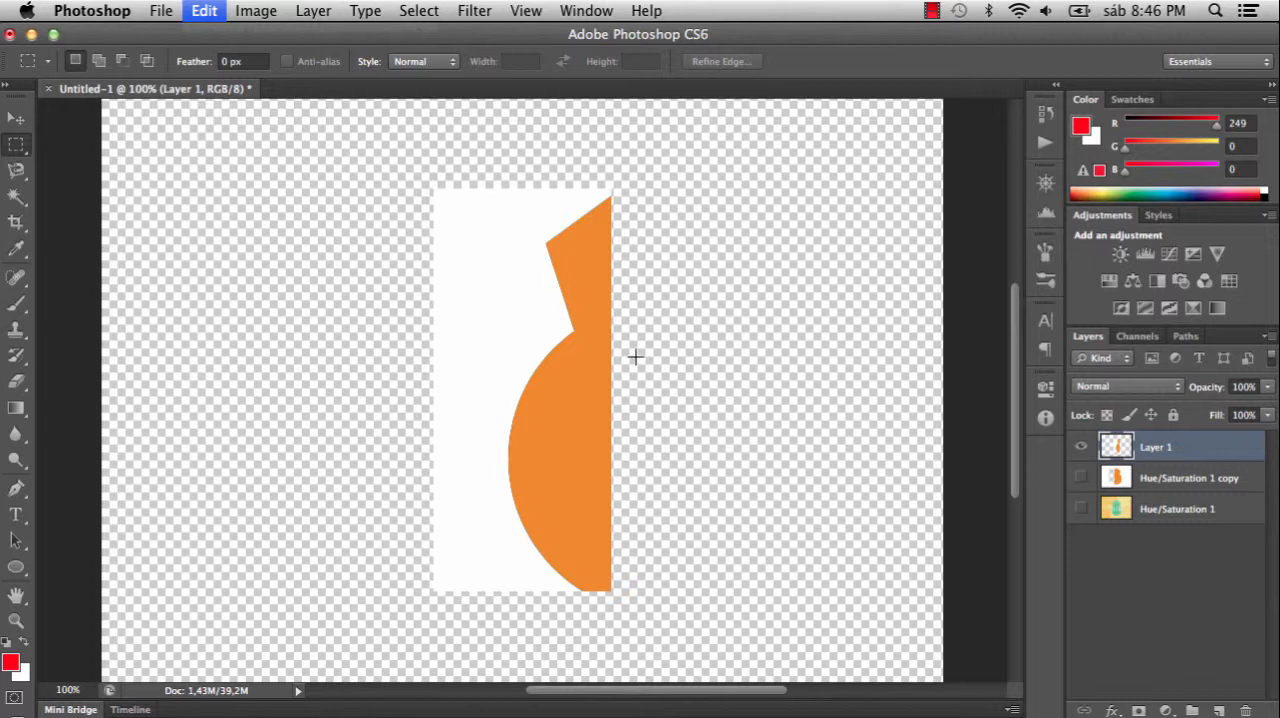
# - Undo the paste, the new layer and the cut, and clear the selection on the Hue/Saturation 1 copy layer
pyautogui.press('super+z')
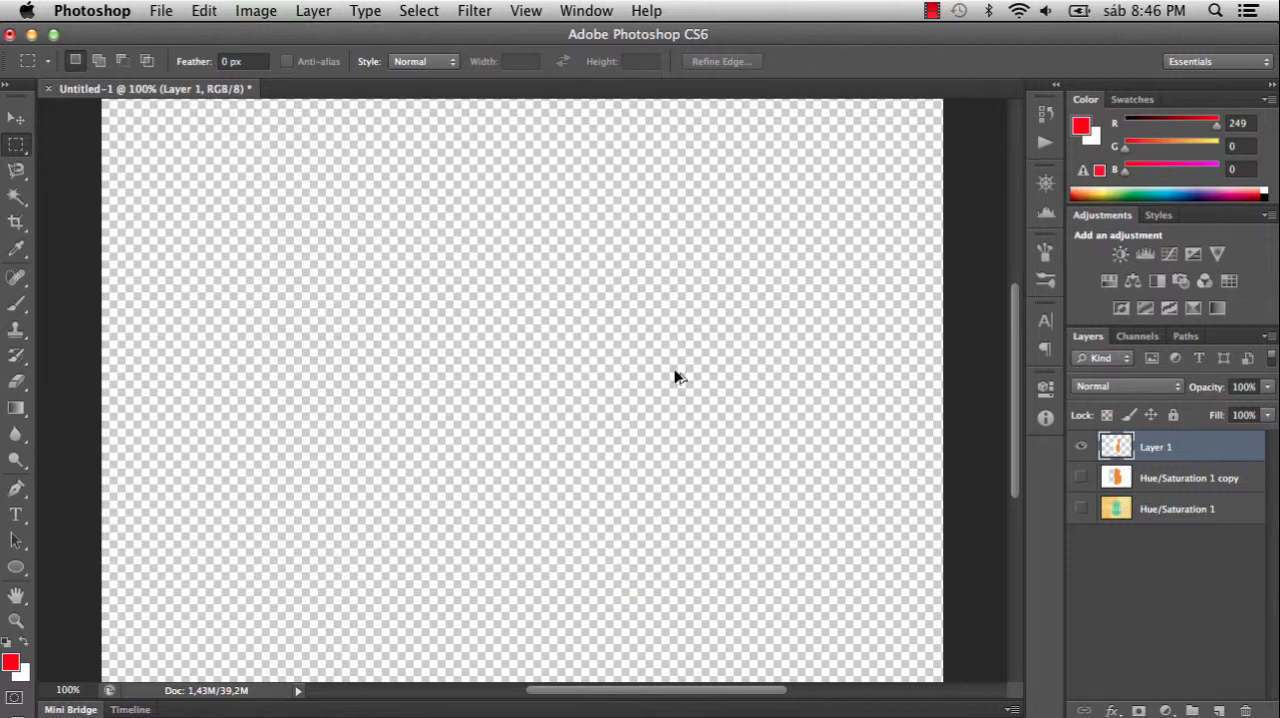
pyautogui.press('super+z')
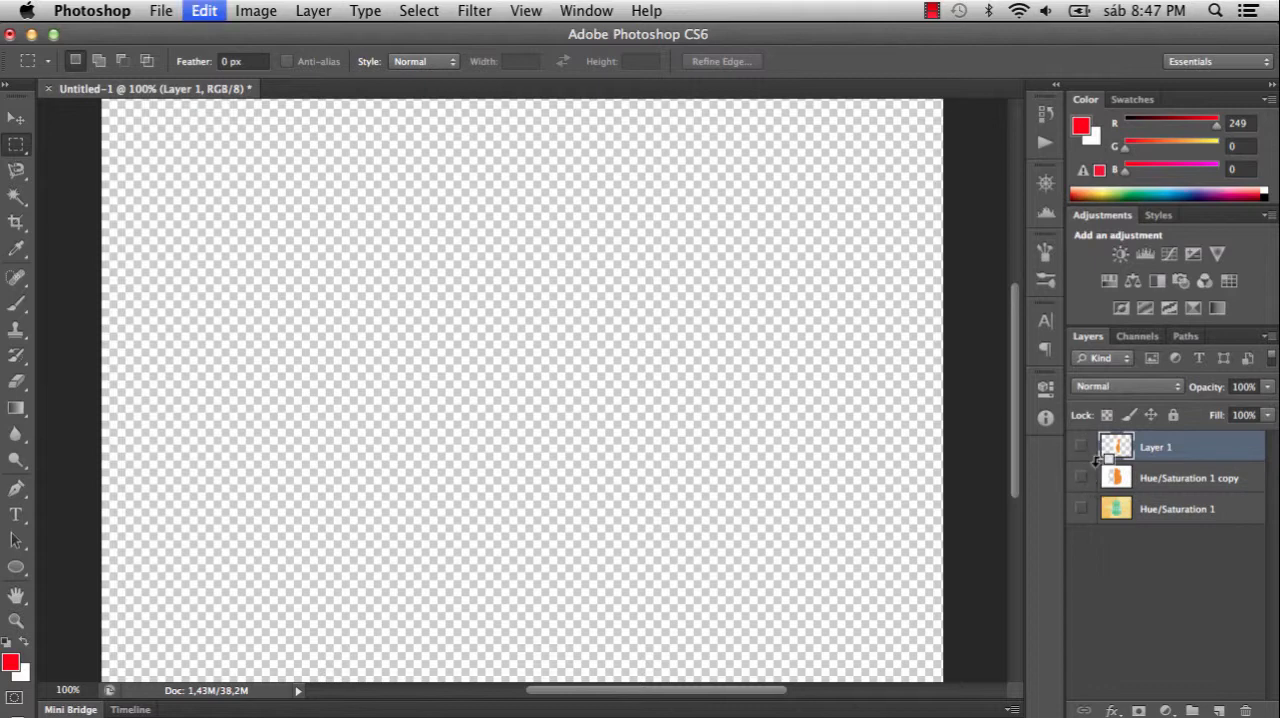
pyautogui.press('super+alt+z')
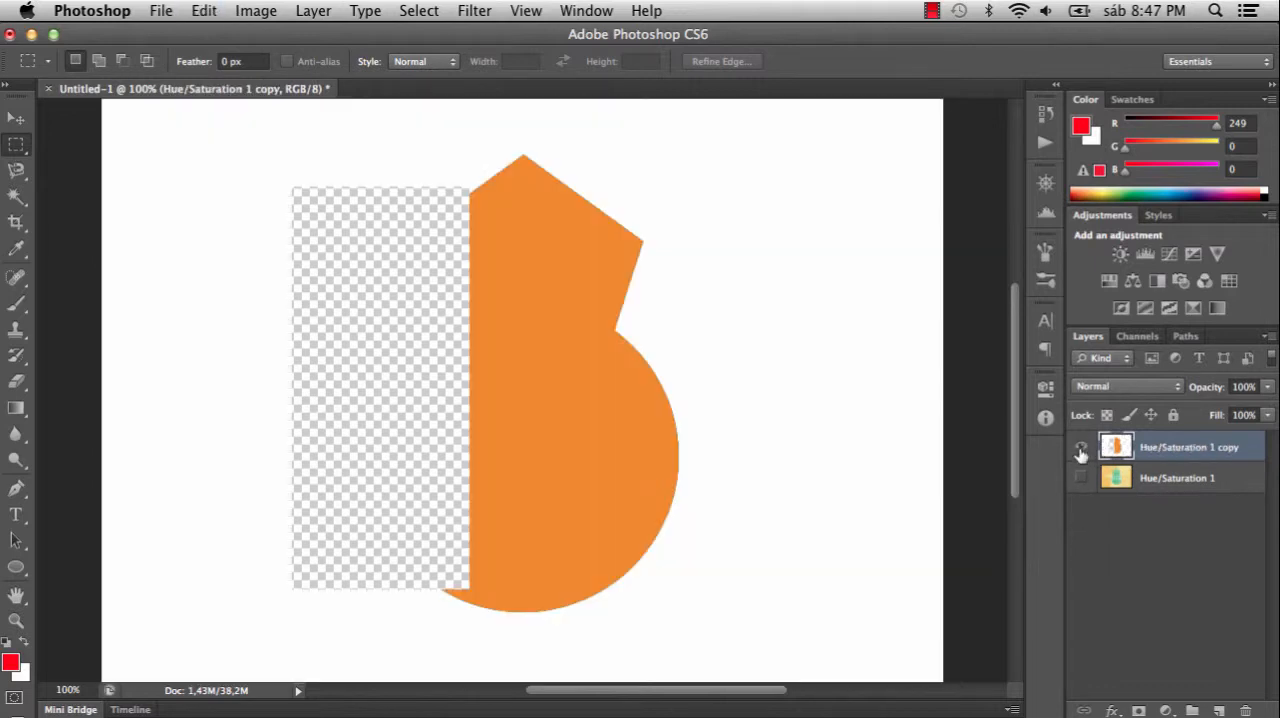
pyautogui.press('super+alt+z')
pyautogui.press('super+d')
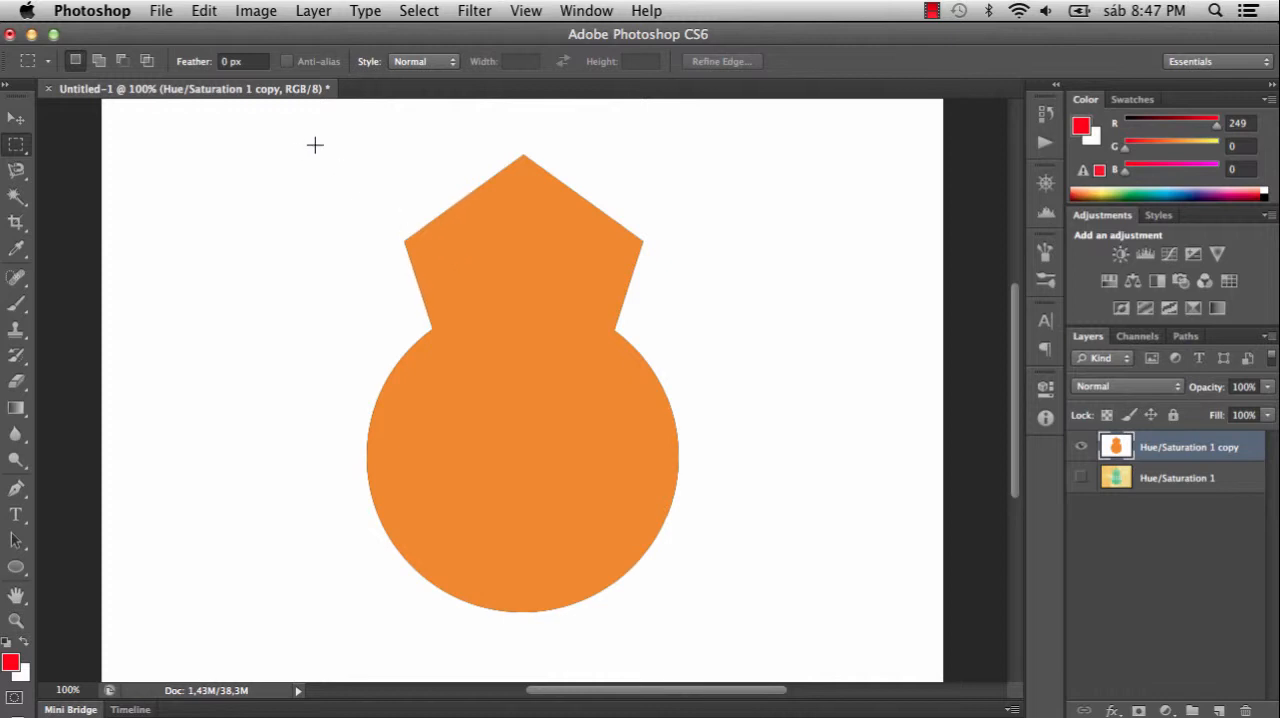
# - Select a tall rectangle inside the orange shape and ready the Paint Bucket with a blue foreground colour (R 23, G 0, B 249)
pyautogui.moveTo(447, 241); pyautogui.dragTo(597, 576)
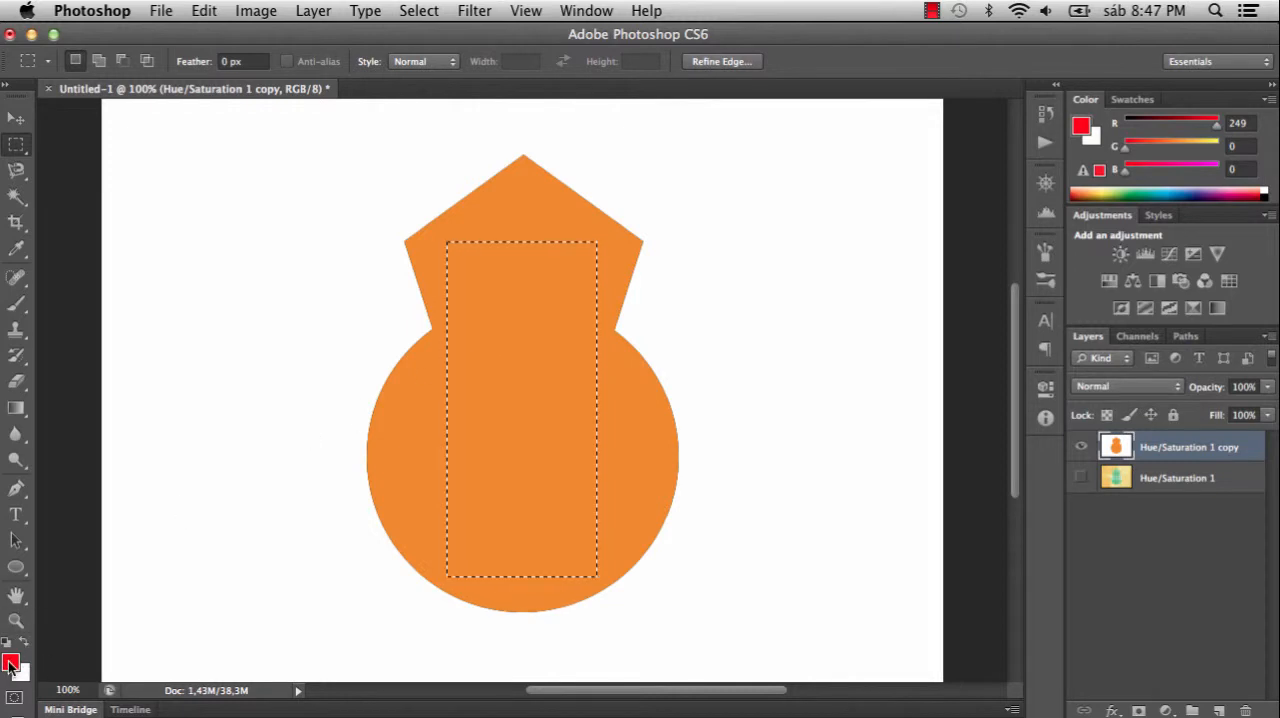
pyautogui.click(18, 411)
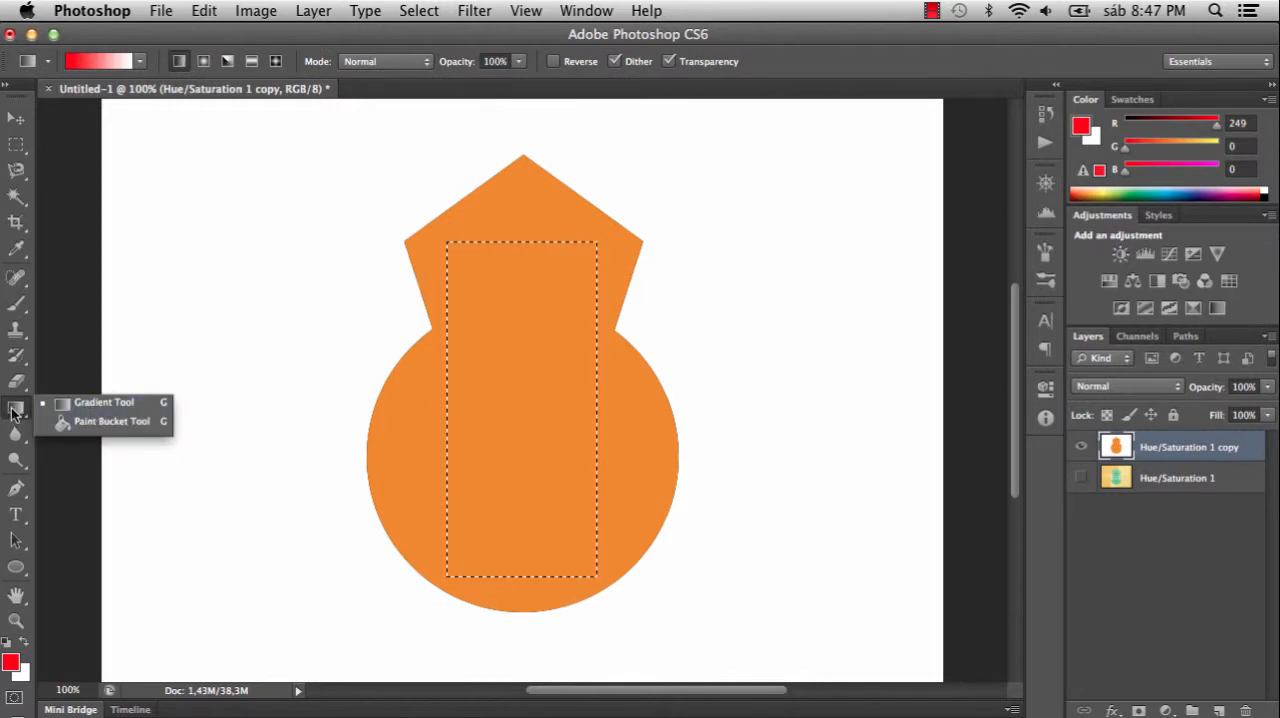
pyautogui.click(123, 422)
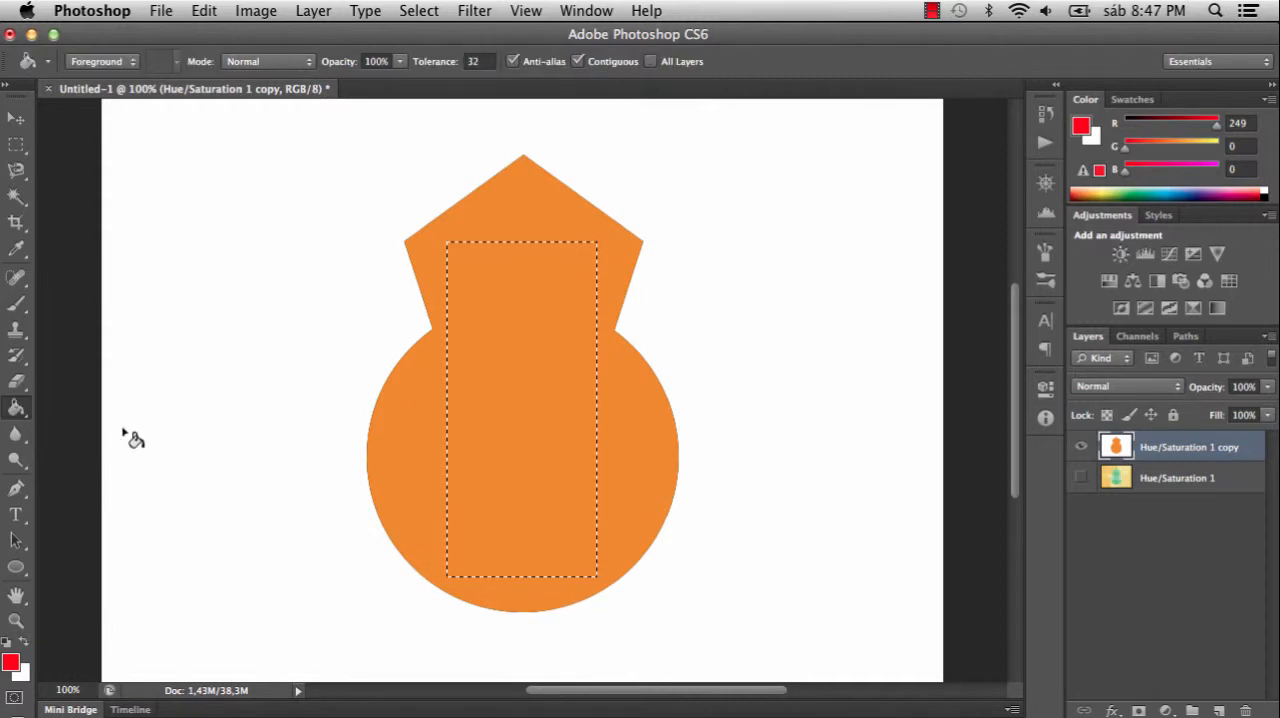
pyautogui.click(10, 662)
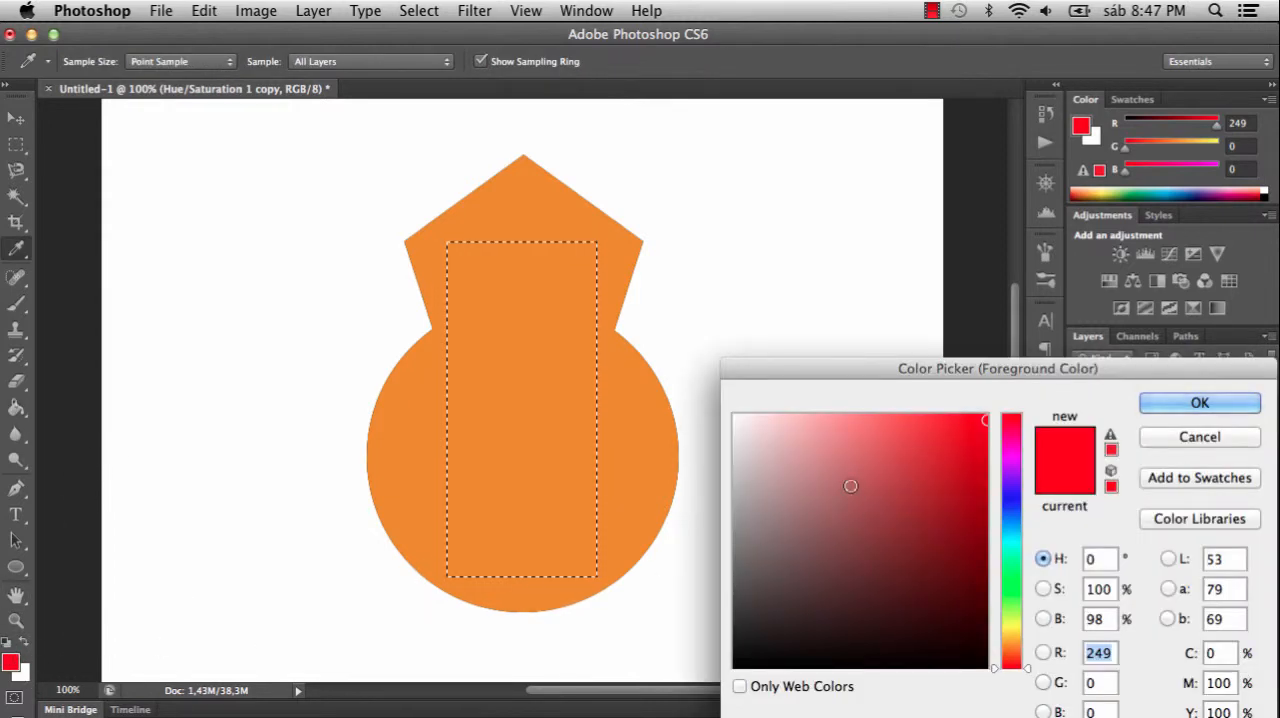
pyautogui.click(1009, 495)
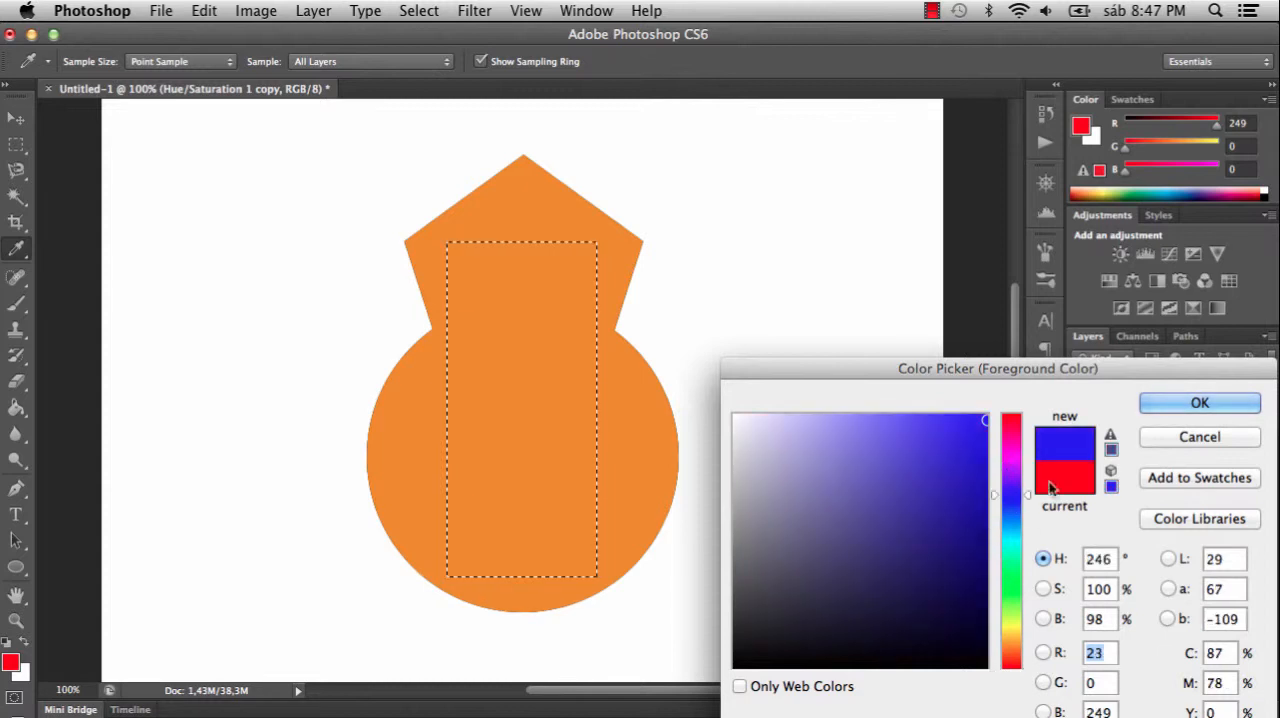
pyautogui.click(1201, 403)
pyautogui.press('g')
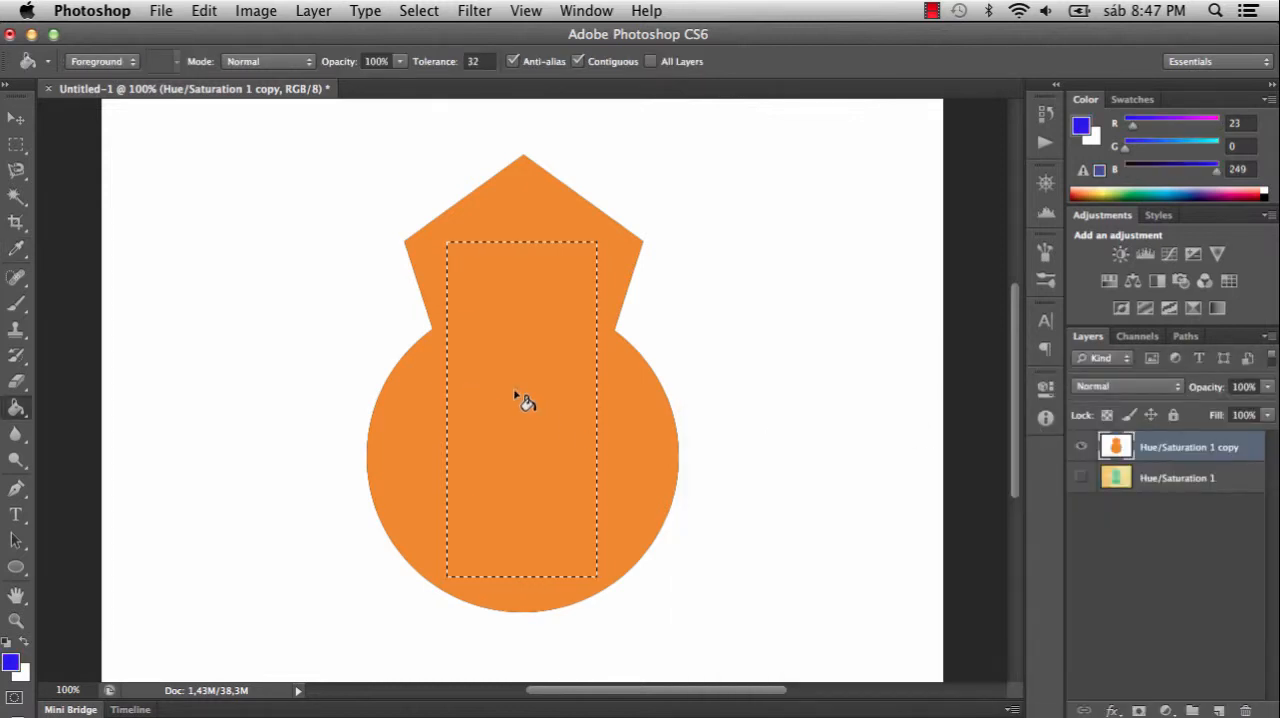
# - Try filling the rectangular selection with blue, undo the fill and clear the selection
pyautogui.click(524, 399)
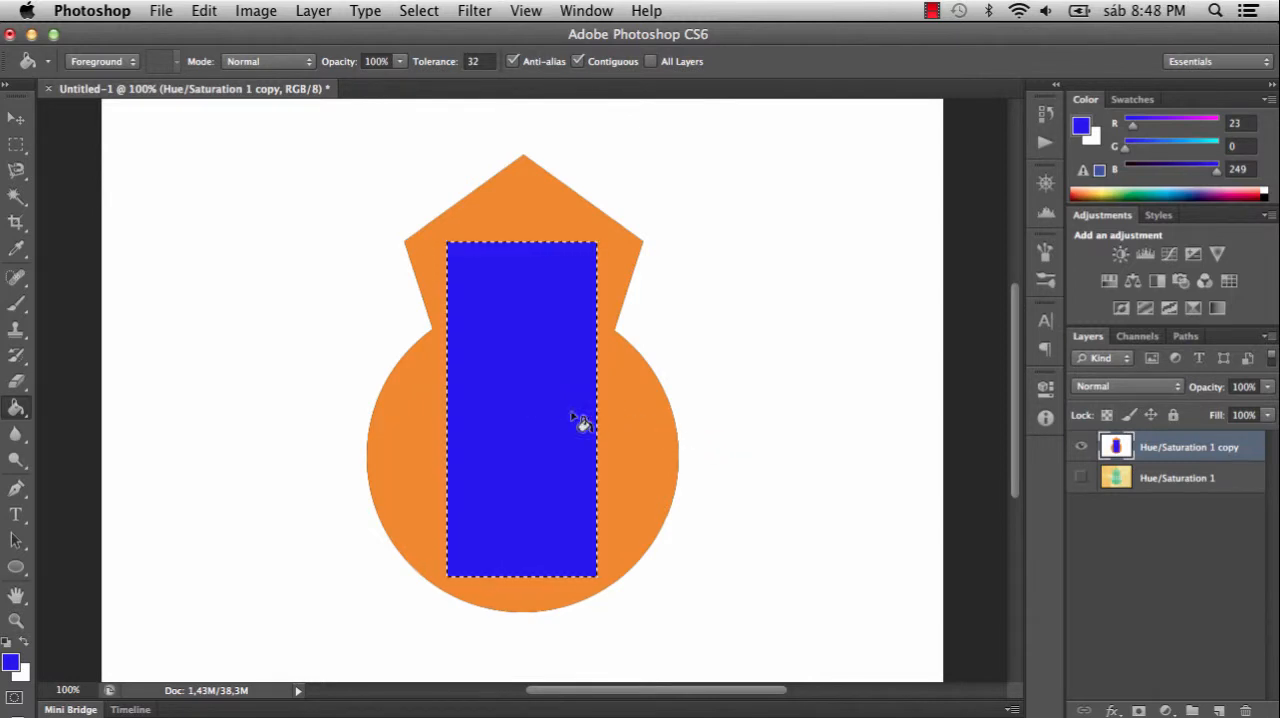
pyautogui.press('super+z')
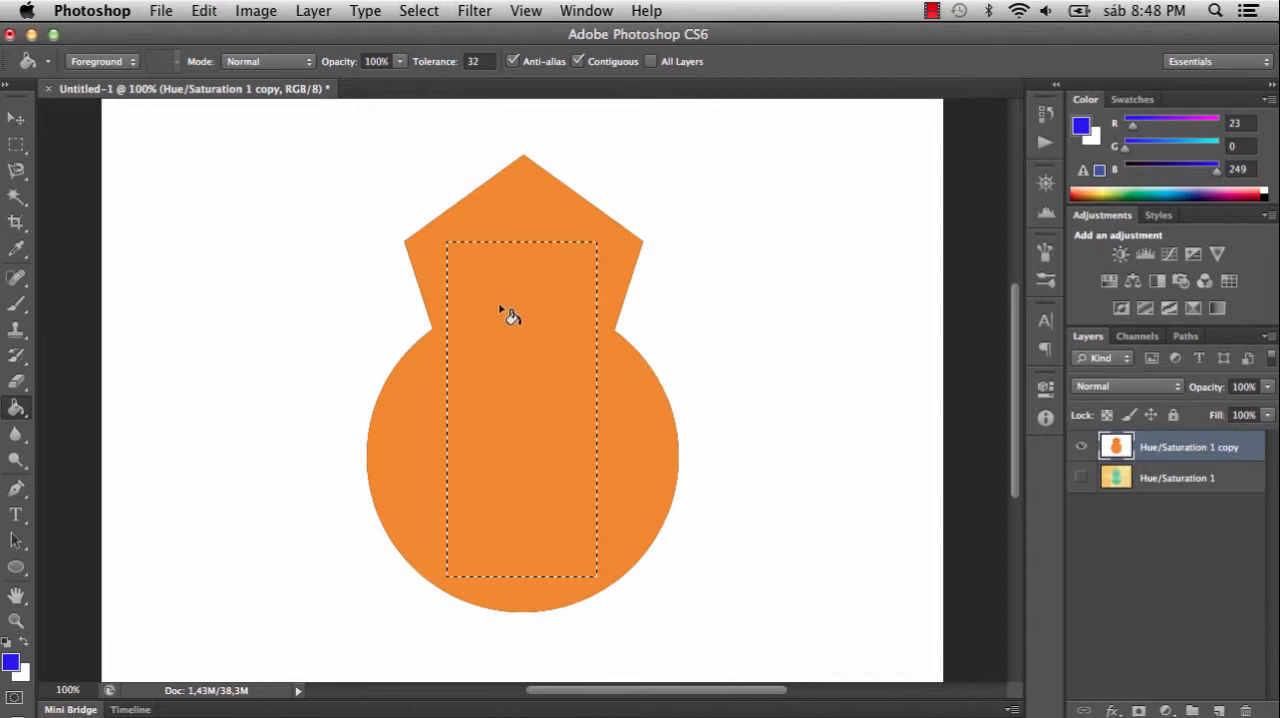
pyautogui.press('super+d')
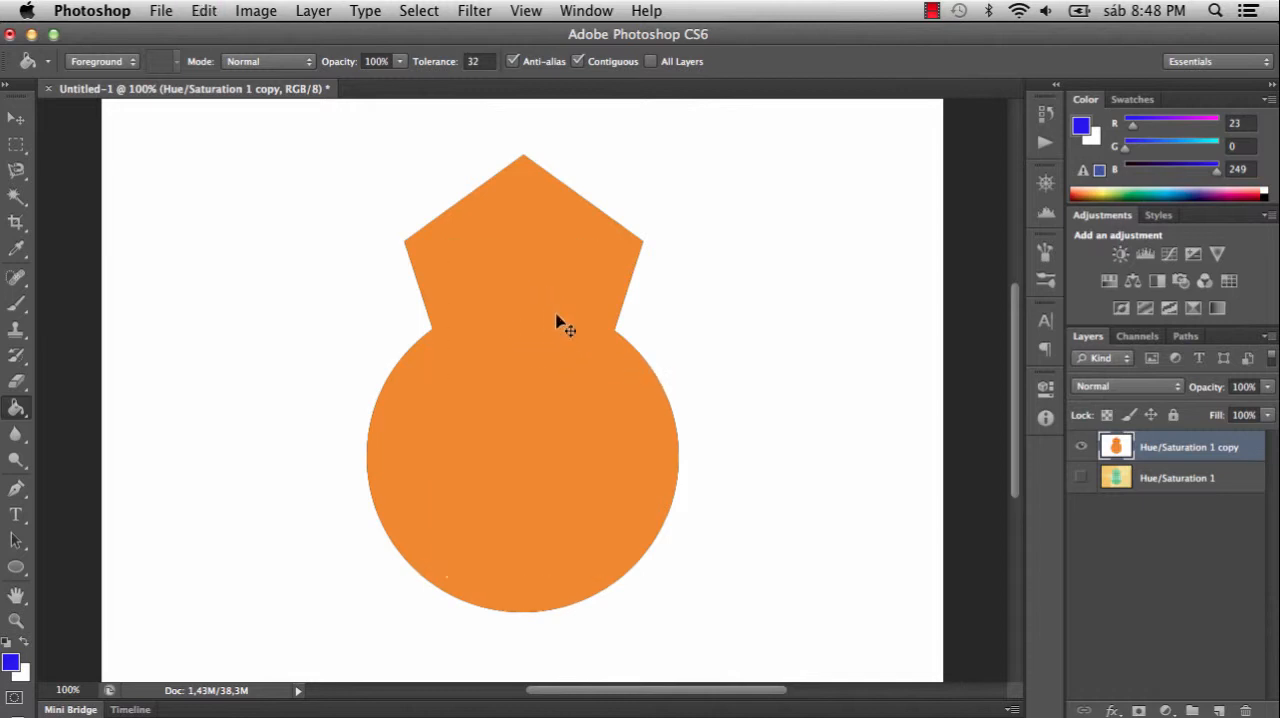
# - Try the Elliptical Marquee with an upright oval selection inside the orange circle and clear it
pyautogui.click(15, 146)
pyautogui.click(17, 146)
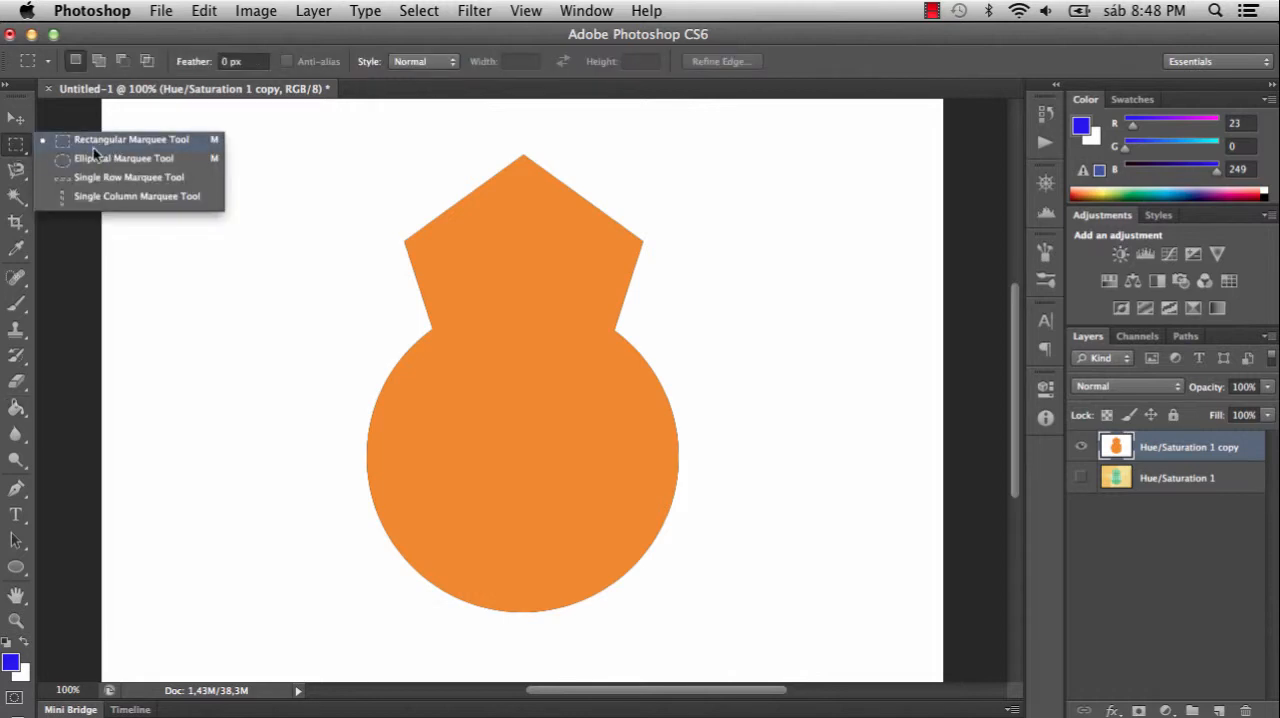
pyautogui.click(148, 163)
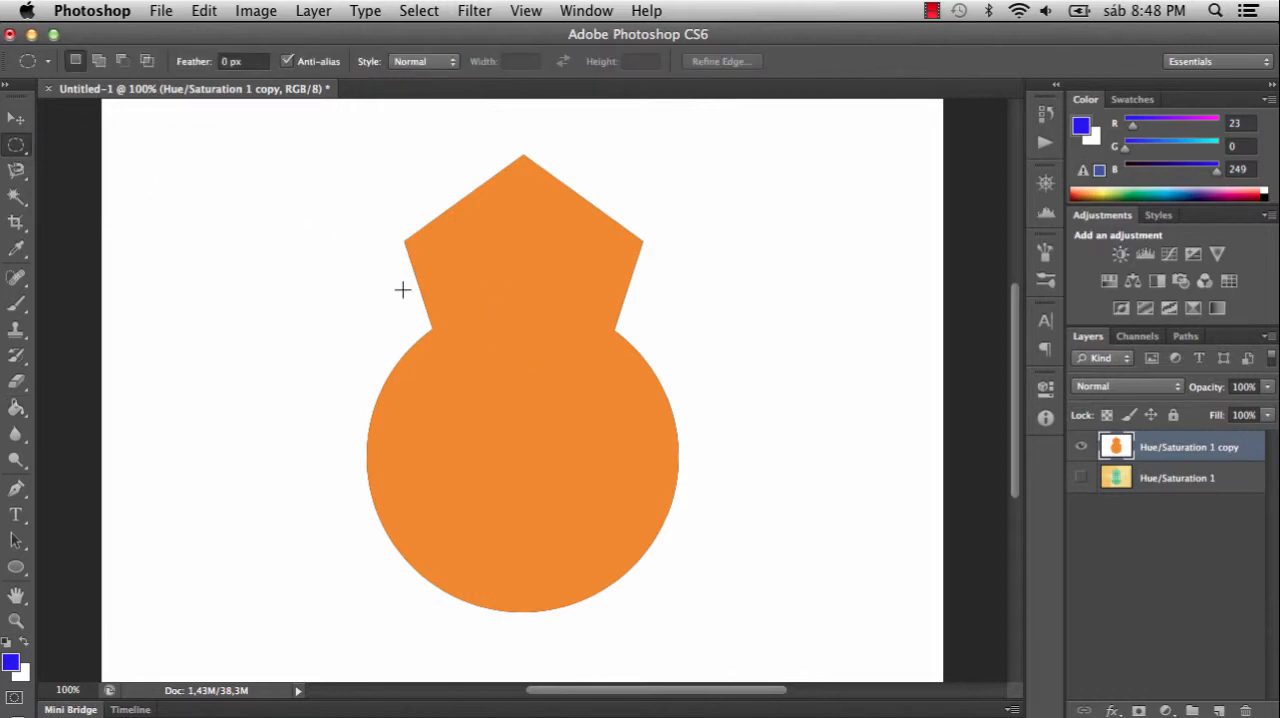
pyautogui.moveTo(461, 346); pyautogui.dragTo(634, 551)
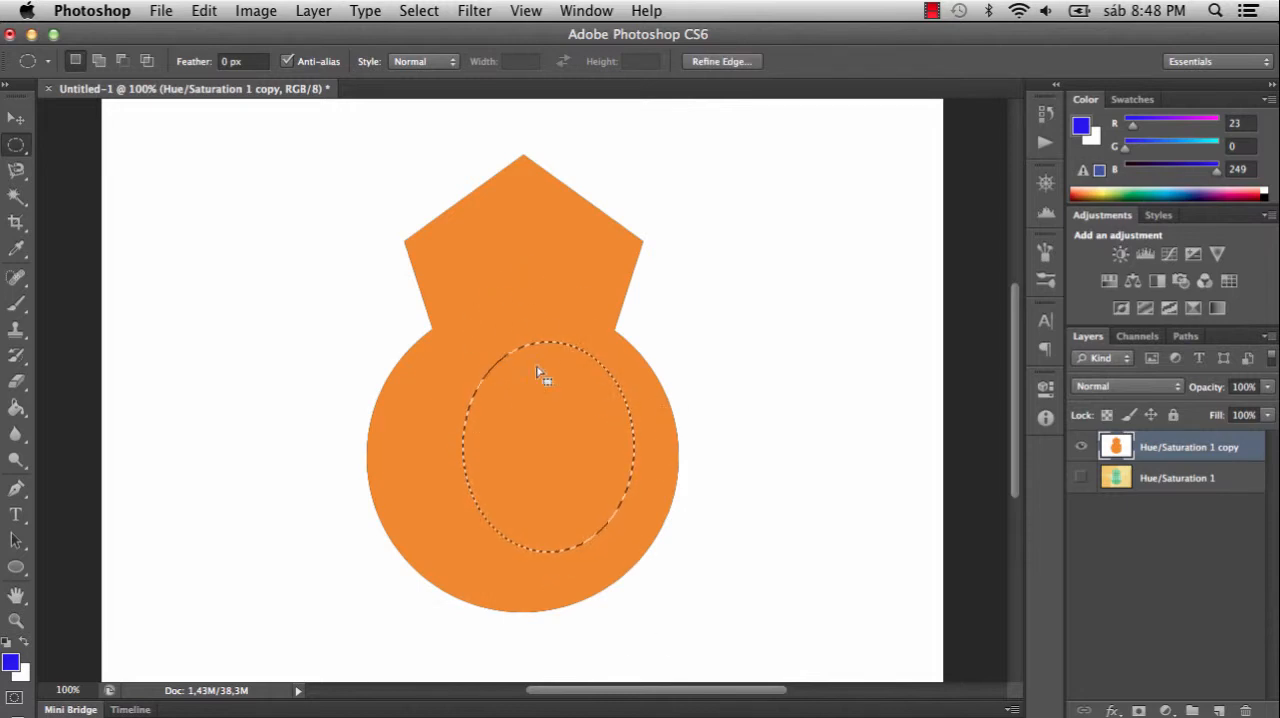
pyautogui.press('super+d')
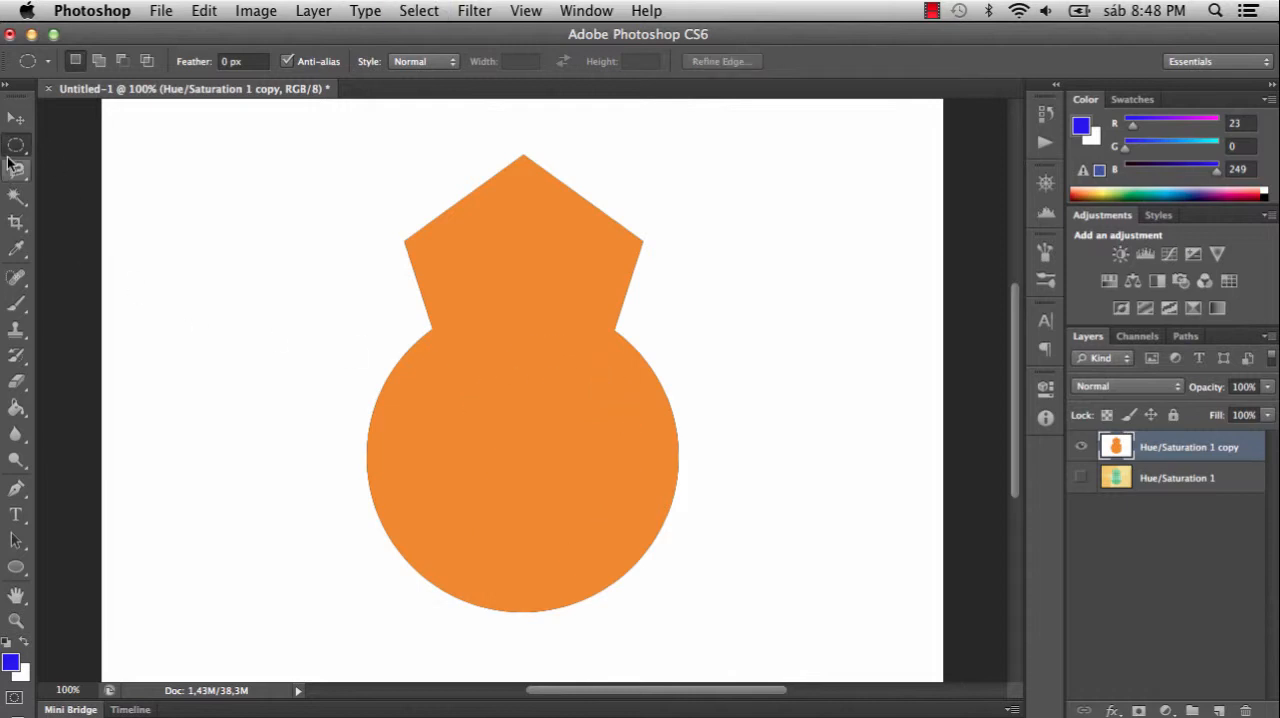
# - Try the Single Row Marquee at several heights across the orange shape and clear the selection
pyautogui.moveTo(15, 146); pyautogui.dragTo(85, 177)
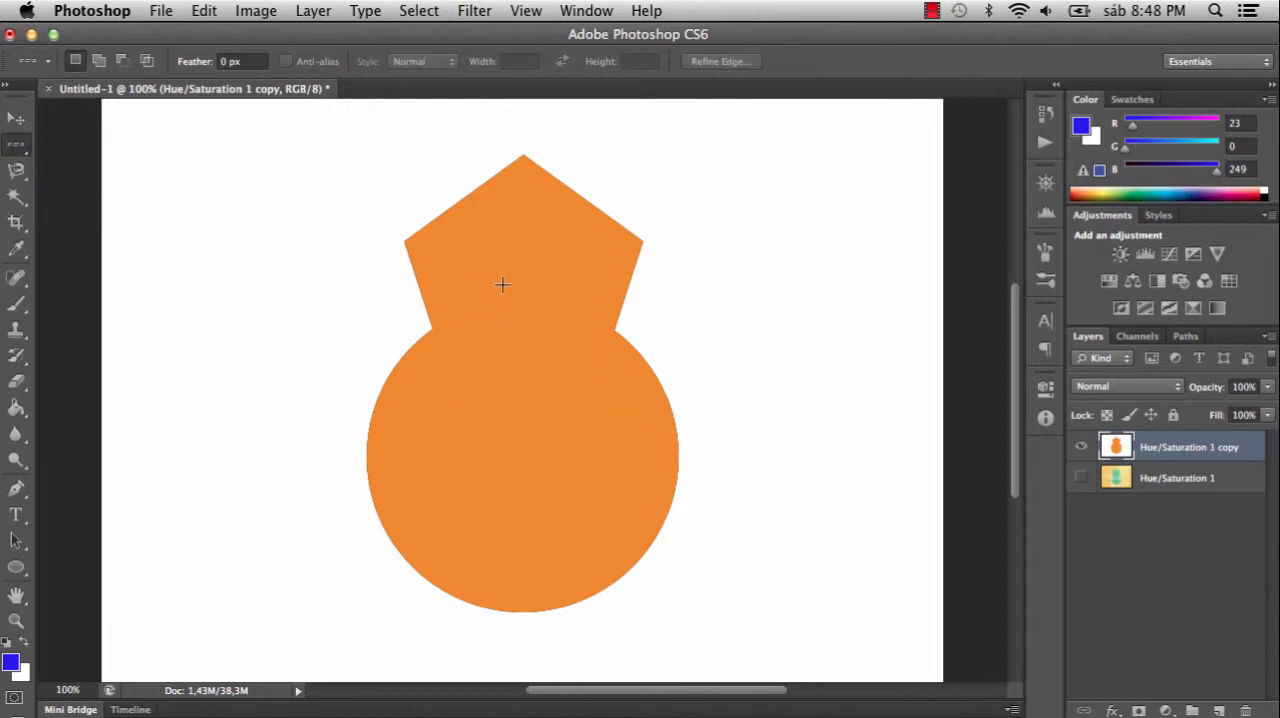
pyautogui.moveTo(510, 358); pyautogui.dragTo(577, 383)
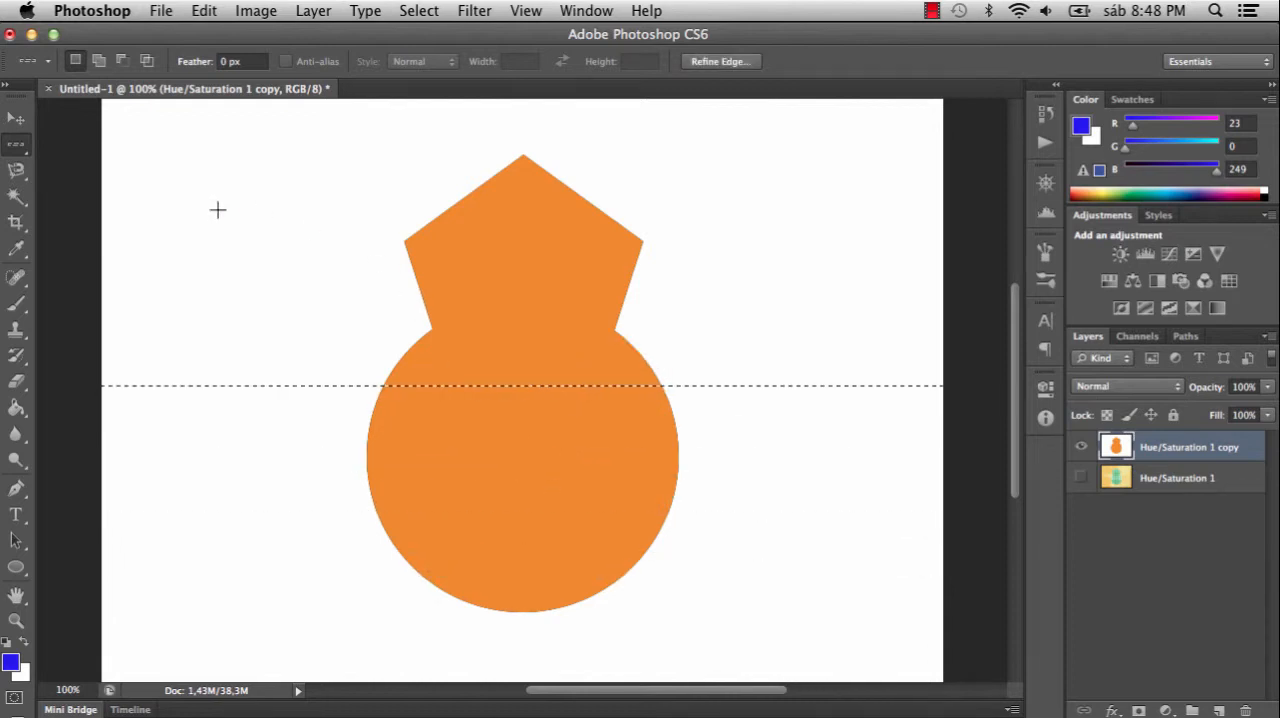
pyautogui.moveTo(494, 429); pyautogui.dragTo(500, 396)
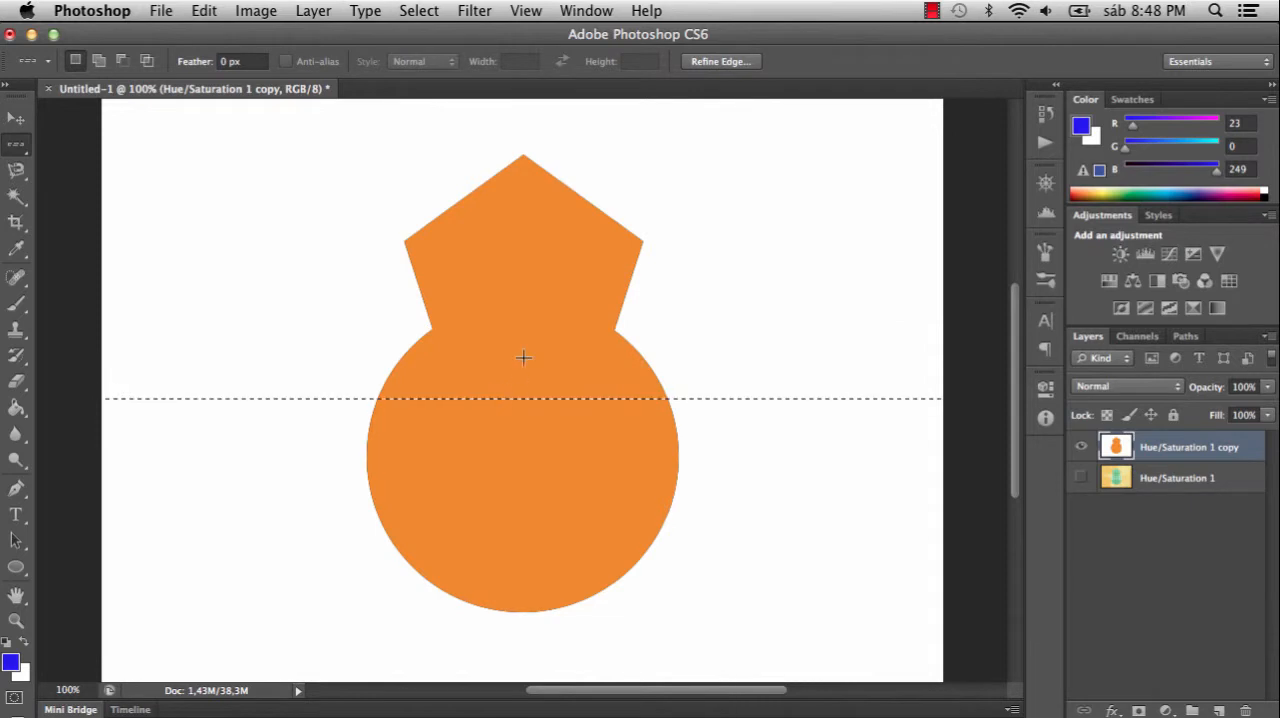
pyautogui.moveTo(522, 348); pyautogui.dragTo(498, 386)
pyautogui.moveTo(520, 303); pyautogui.dragTo(528, 346)
pyautogui.click(526, 302)
pyautogui.click(514, 348)
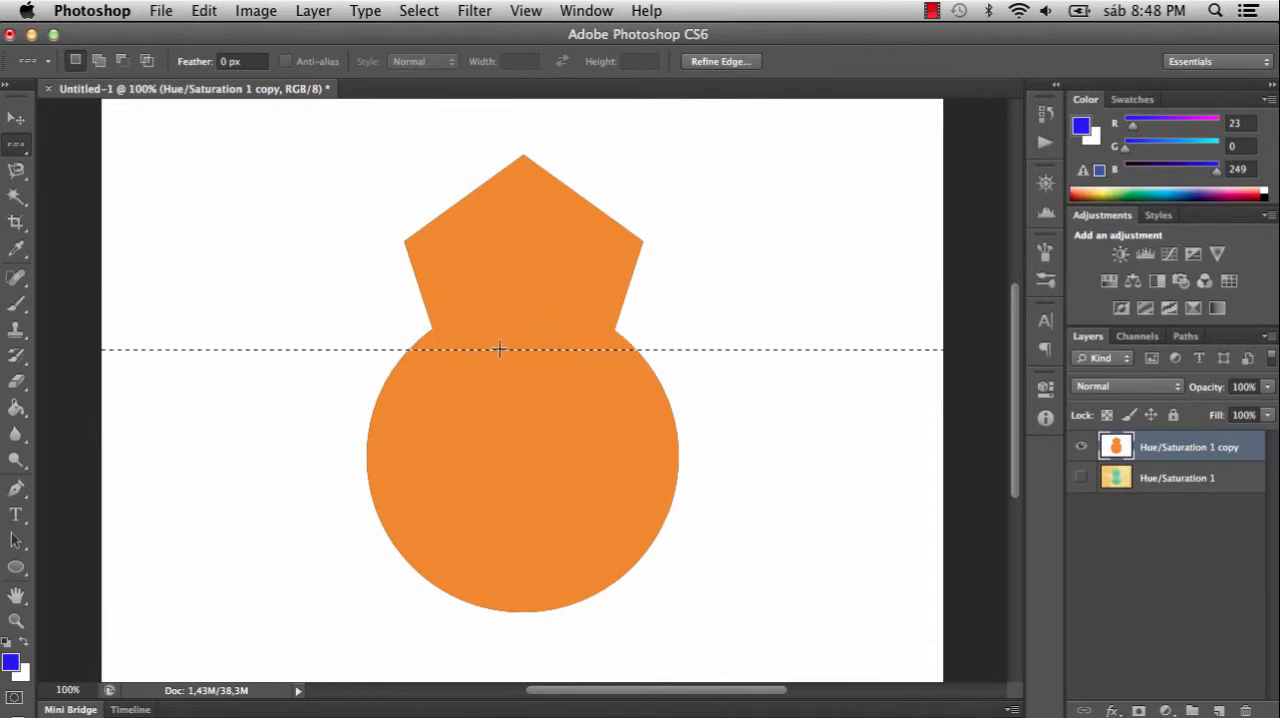
pyautogui.click(455, 317)
pyautogui.press('alt')
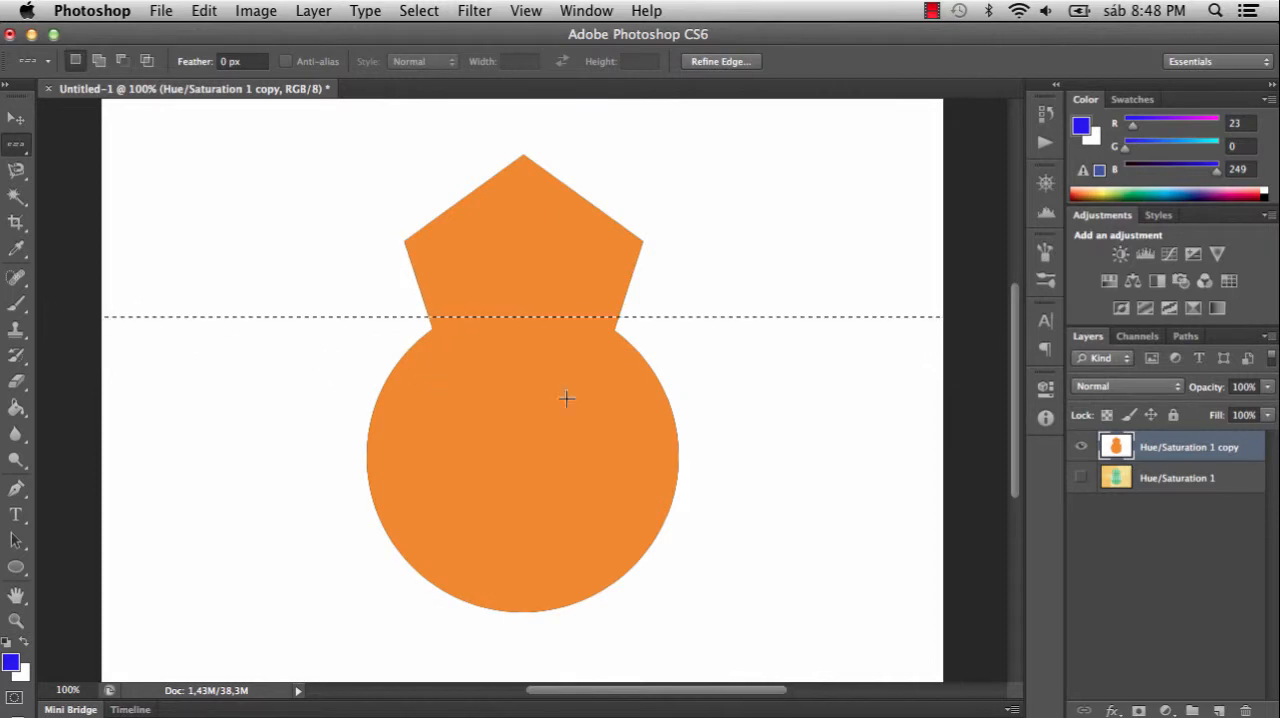
pyautogui.press('super+d')
pyautogui.press('super+shift+d')
pyautogui.press('super+d')
# - Select the white background around the orange shape with the Magic Wand
pyautogui.click(15, 198)
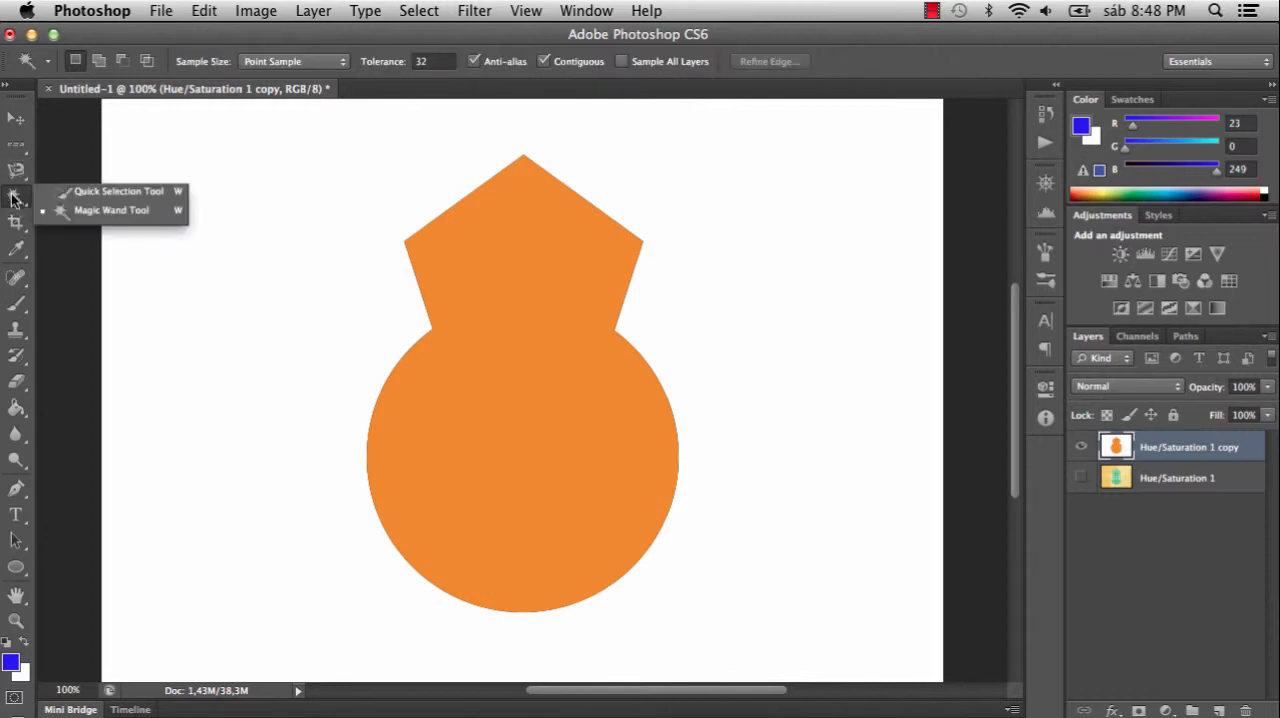
pyautogui.click(139, 210)
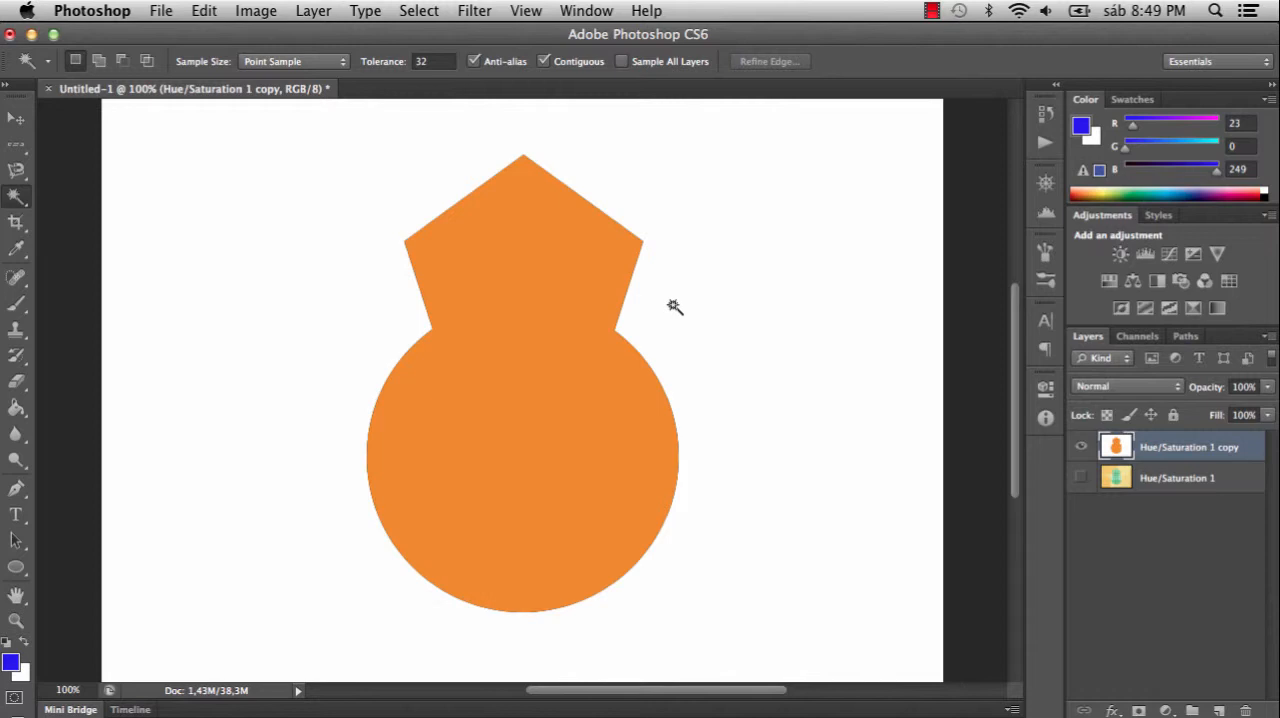
pyautogui.click(737, 231)
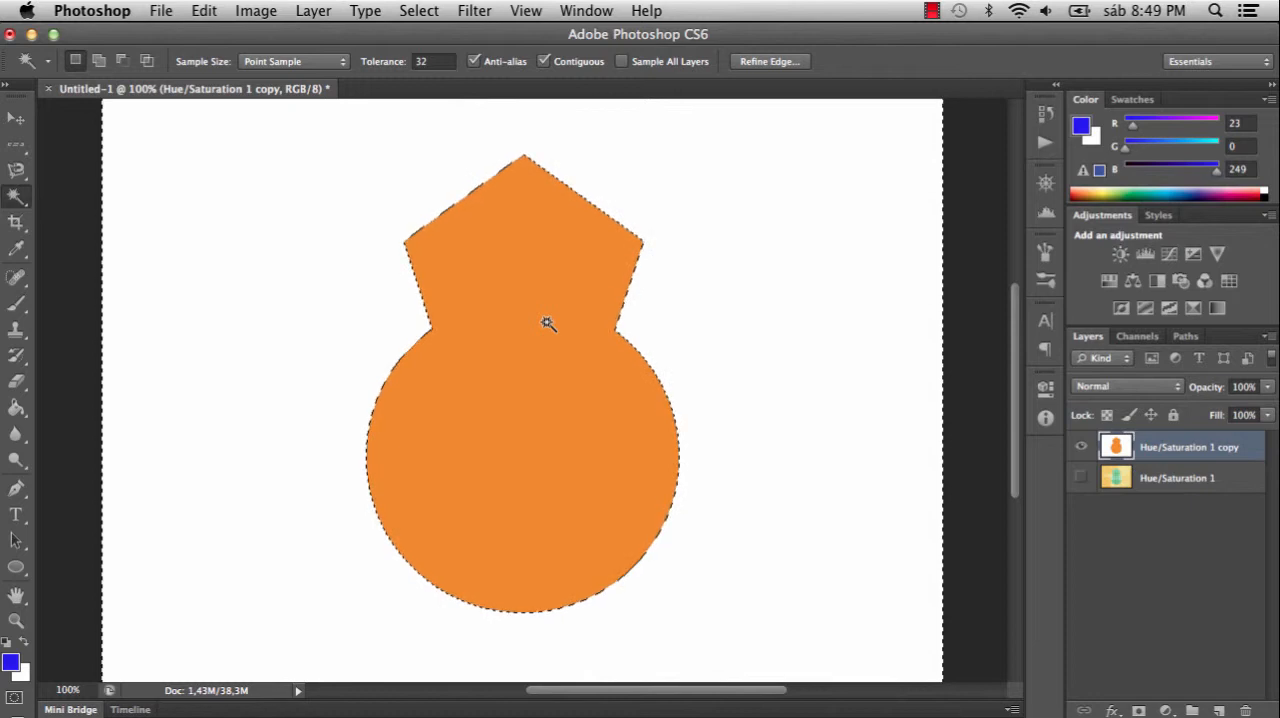
# - Try deleting the selected white background around the orange shape, undo the deletion and clear the selection
pyautogui.press('Delete')
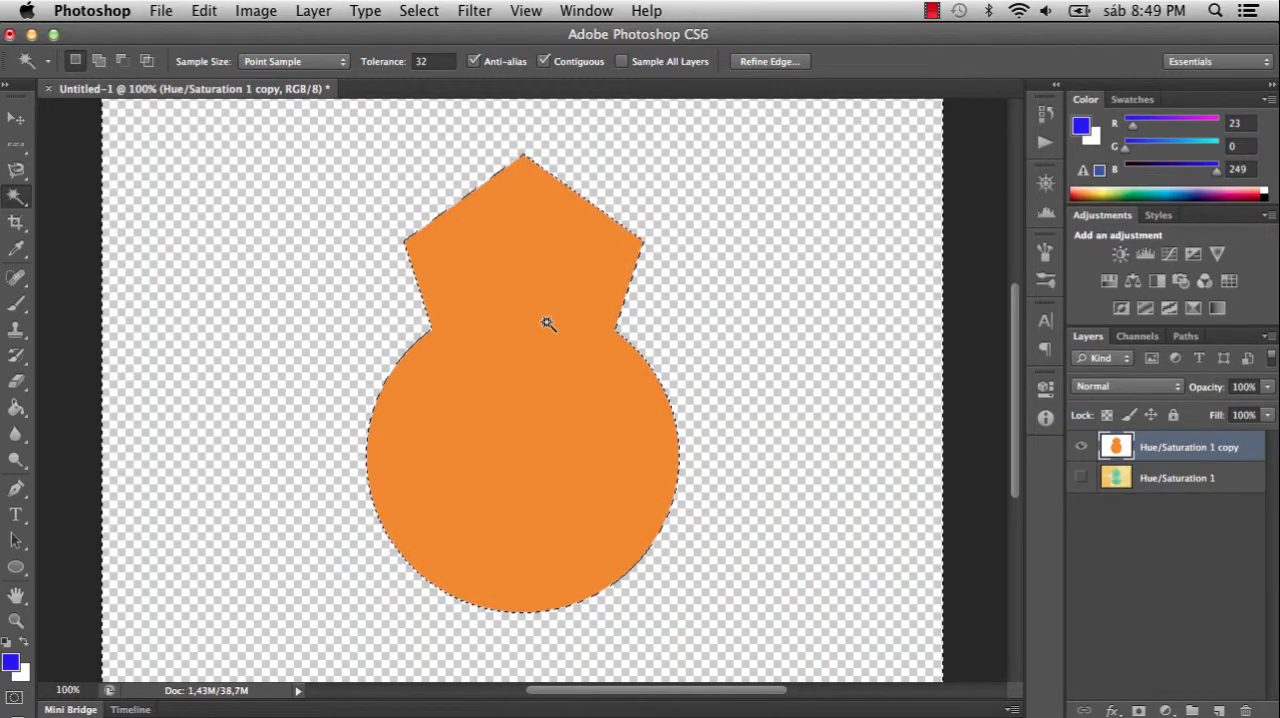
pyautogui.press('super+d')
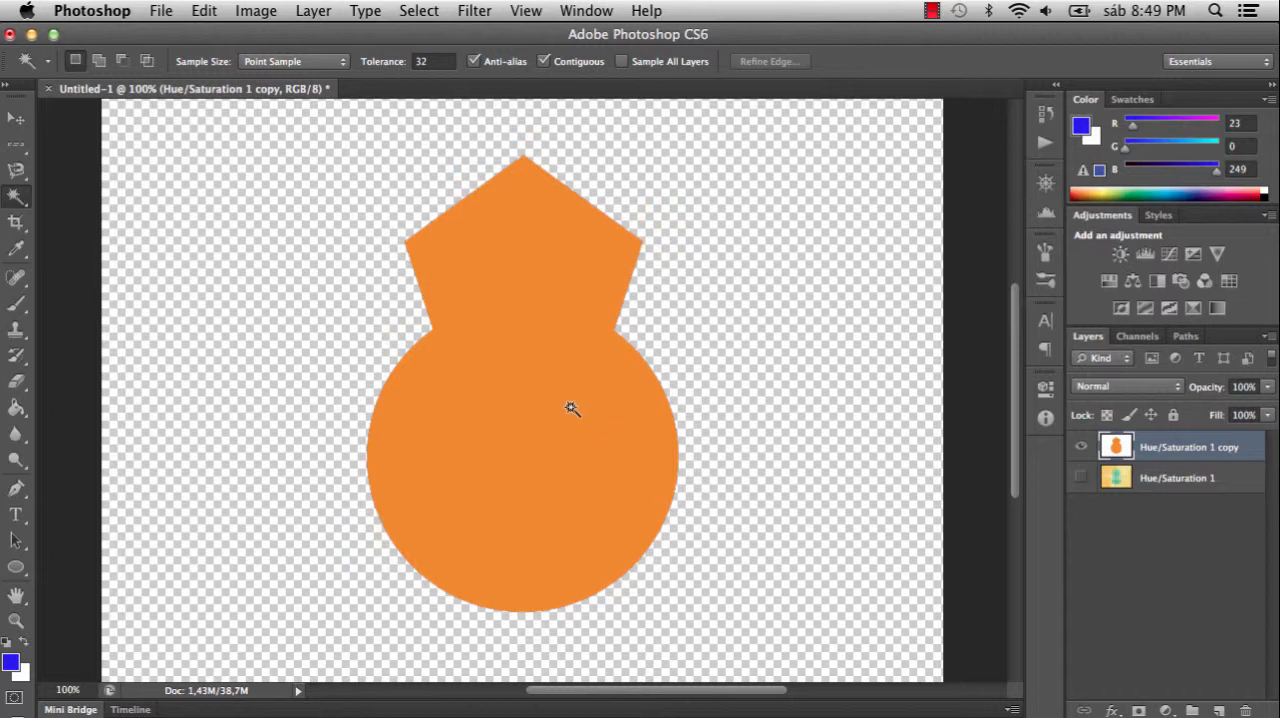
pyautogui.press('super+alt+z')
pyautogui.press('super+alt+z')
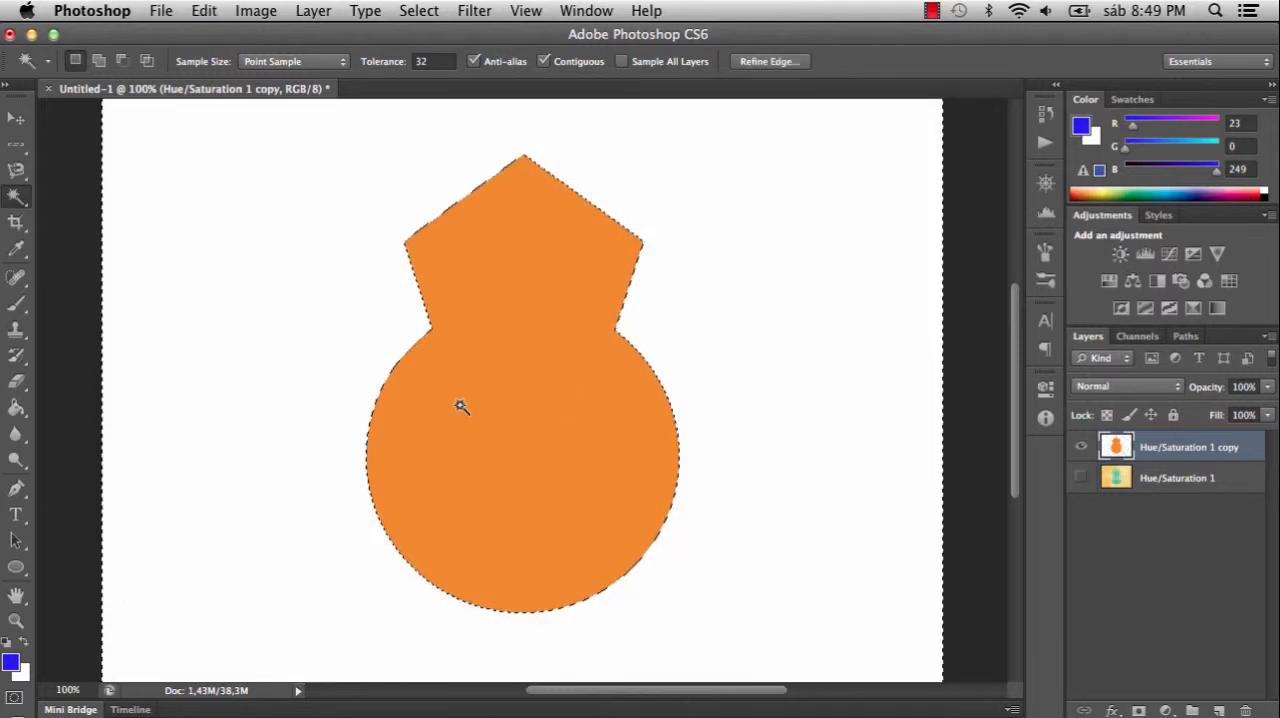
pyautogui.press('super+d')
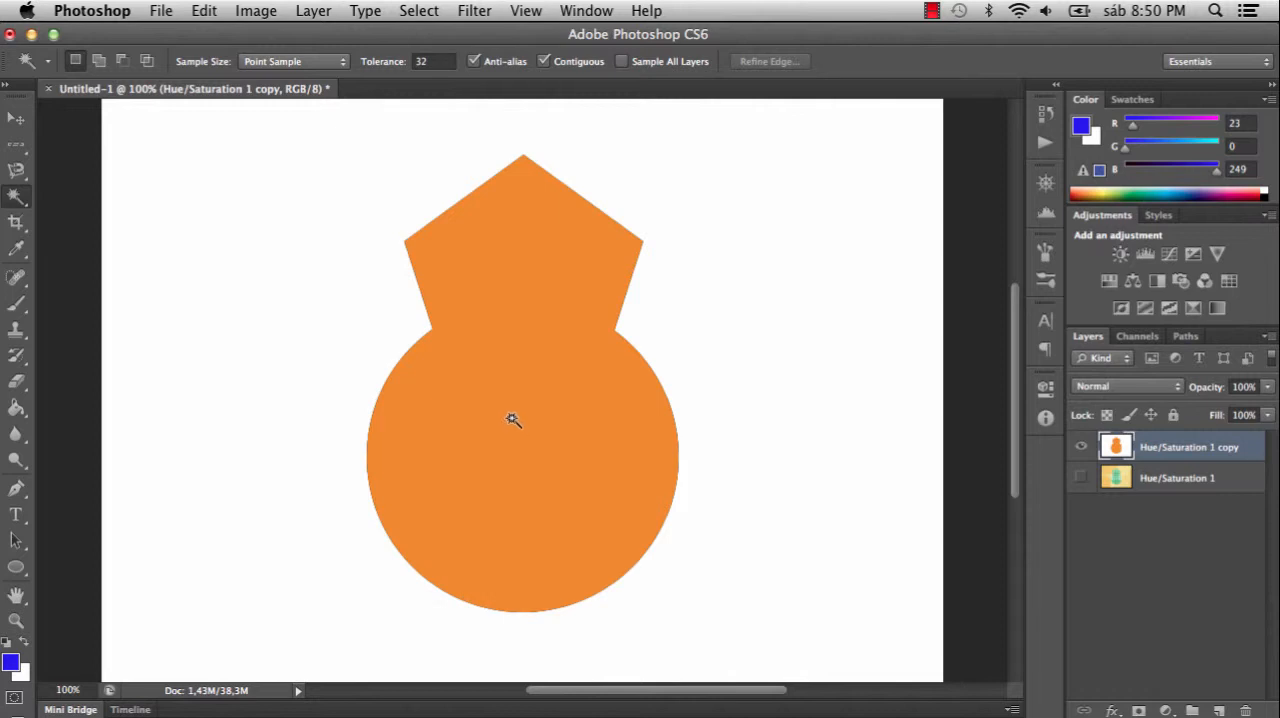
# - Select the orange shape with the Magic Wand, try deleting it and undo the deletion
pyautogui.click(507, 419)
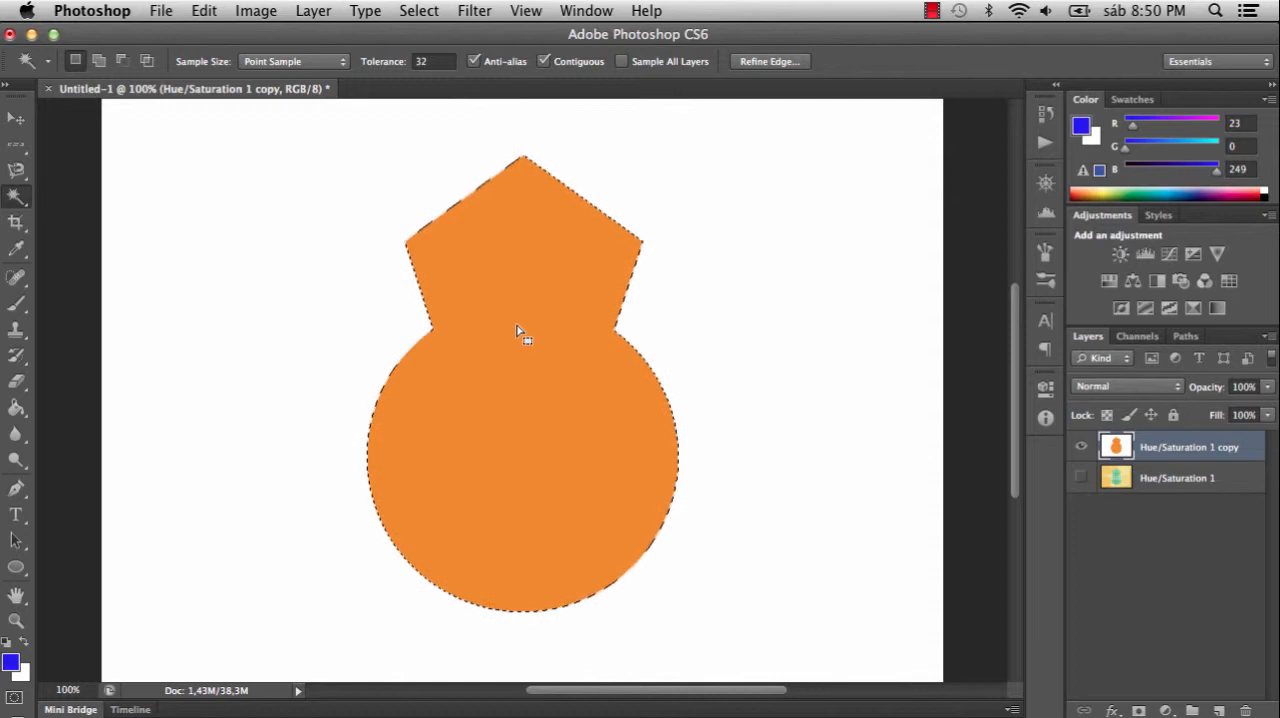
pyautogui.press('Delete')
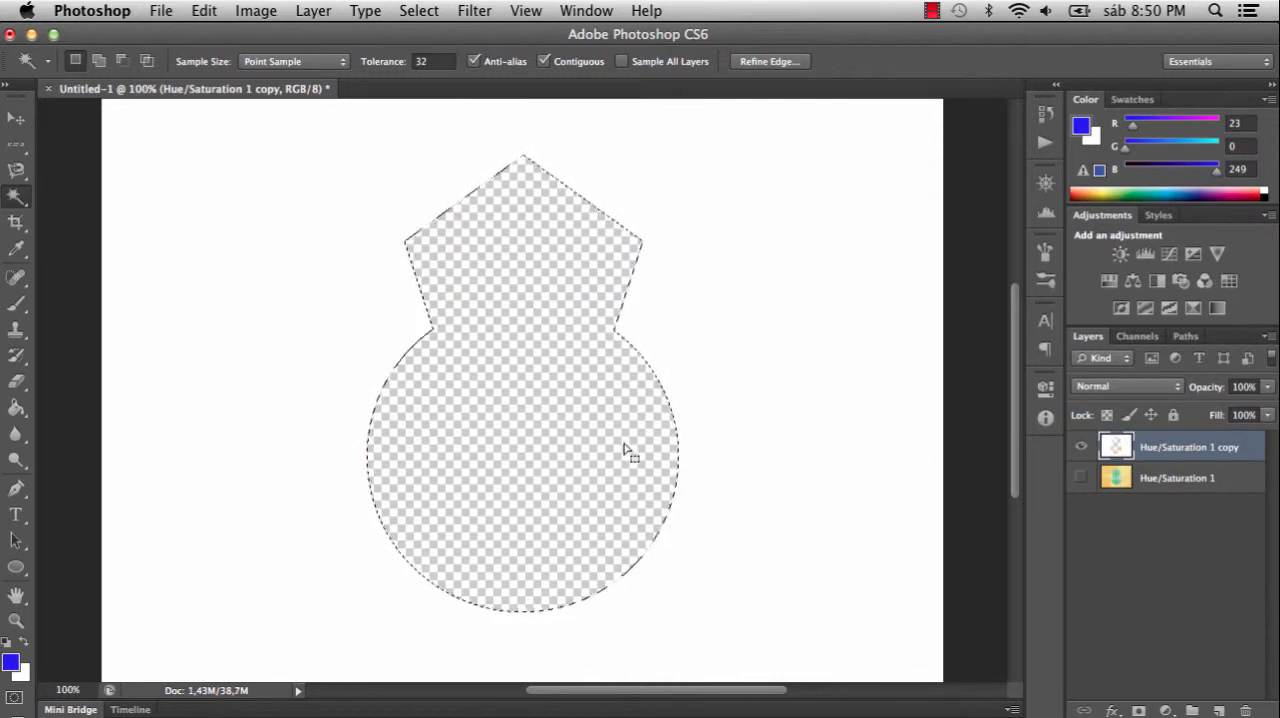
pyautogui.press('super+z')
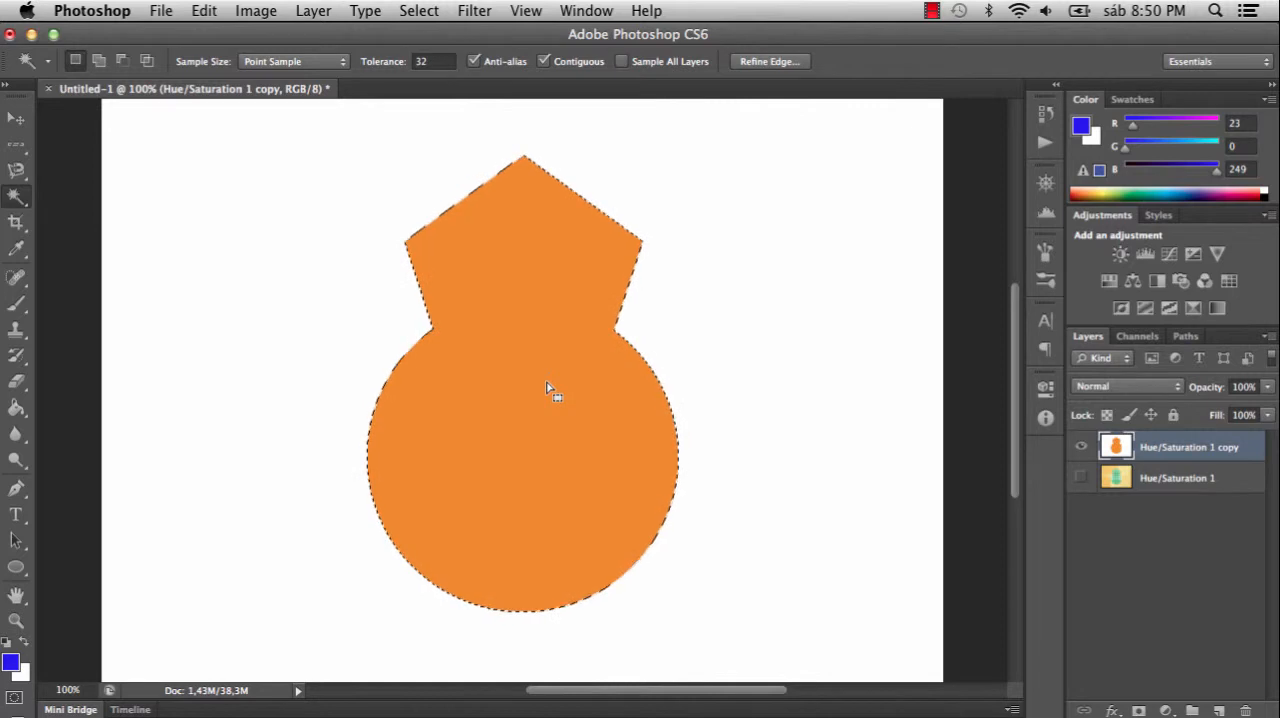
# - Cut the selected orange shape, hide the Hue/Saturation 1 copy layer, and show and activate the Hue/Saturation 1 layer
pyautogui.press('super+x')
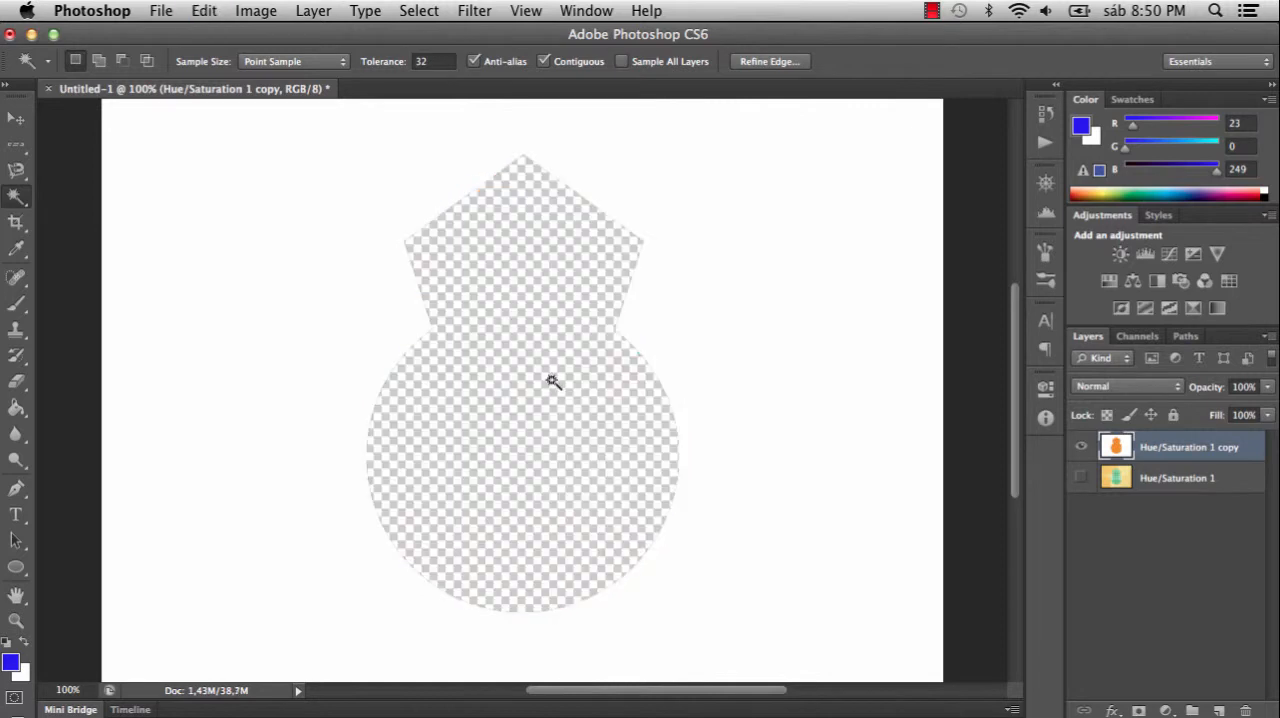
pyautogui.click(1081, 447)
pyautogui.click(1081, 478)
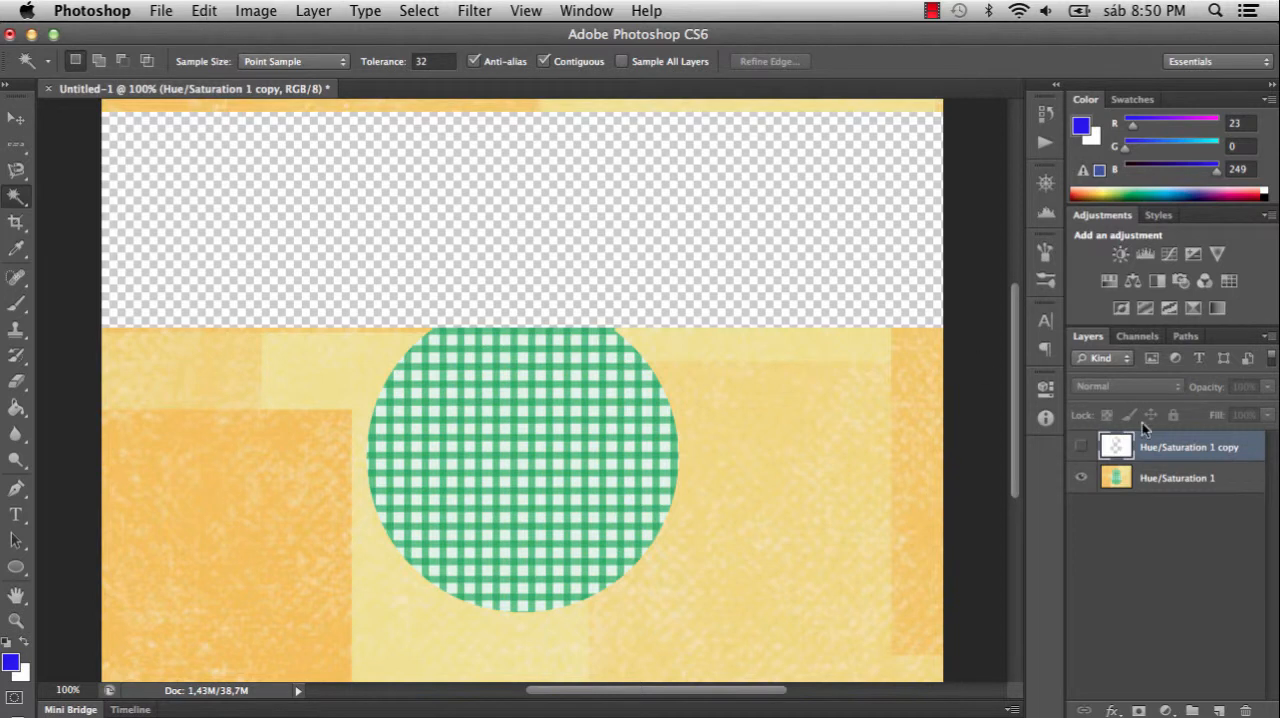
pyautogui.click(1191, 484)
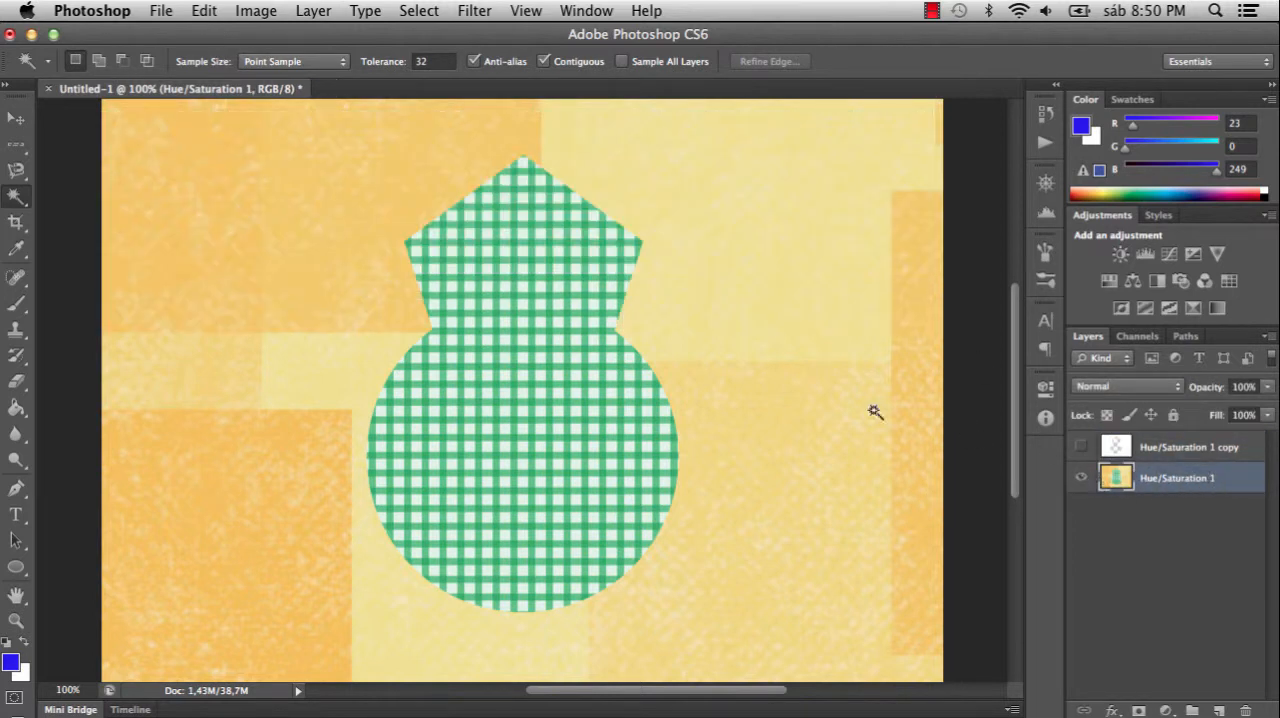
# - Paste the cut orange shape as a new layer and move it around over the green checkered shape
pyautogui.click(204, 12)
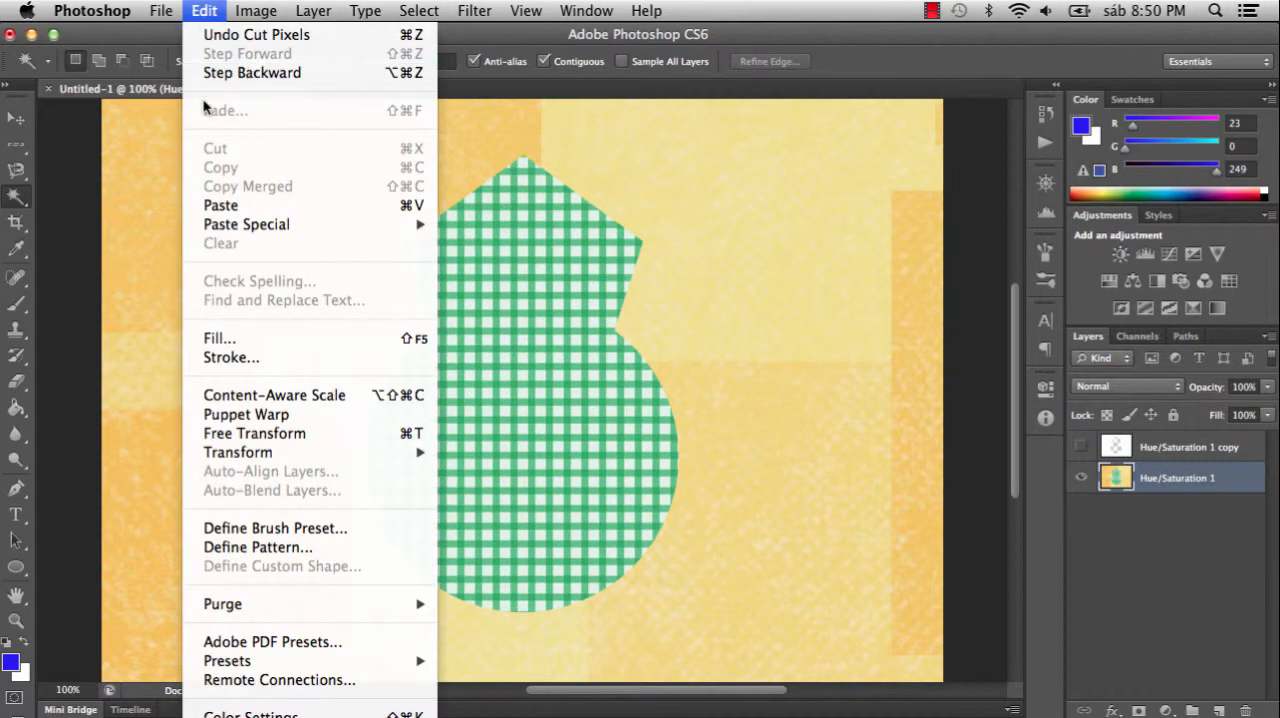
pyautogui.click(277, 205)
pyautogui.press('v')
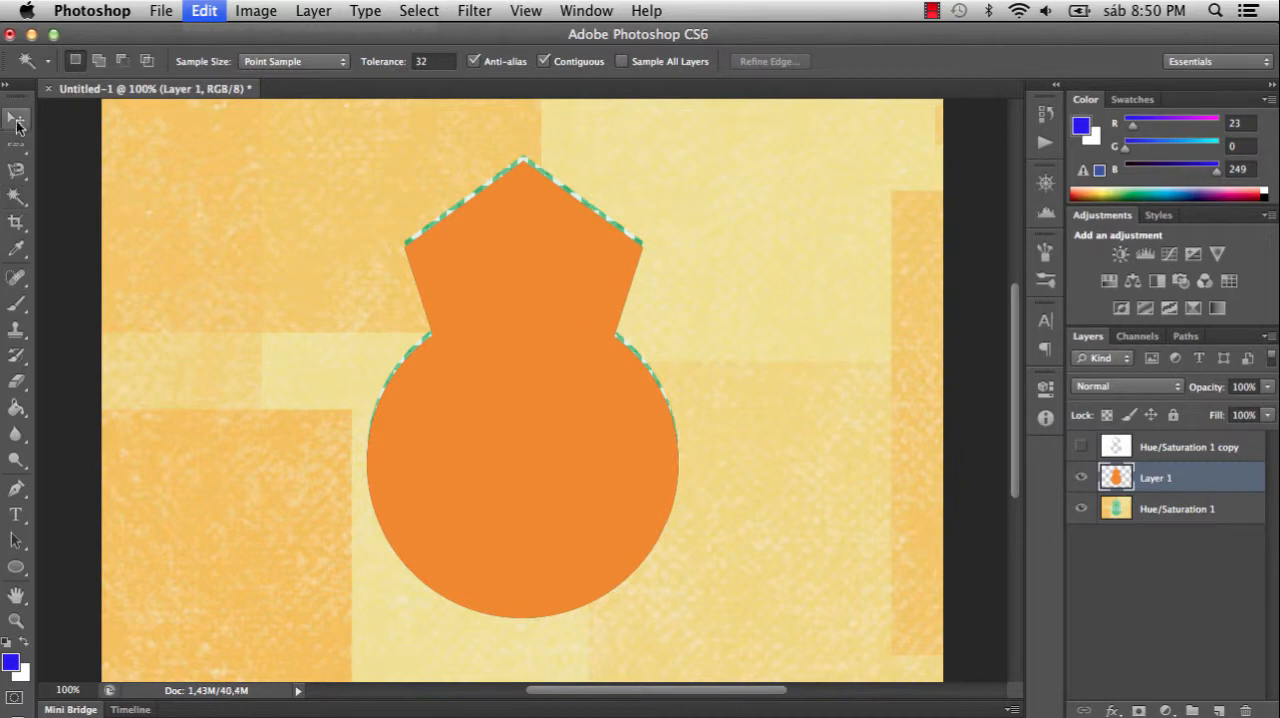
pyautogui.moveTo(508, 389); pyautogui.dragTo(590, 368)
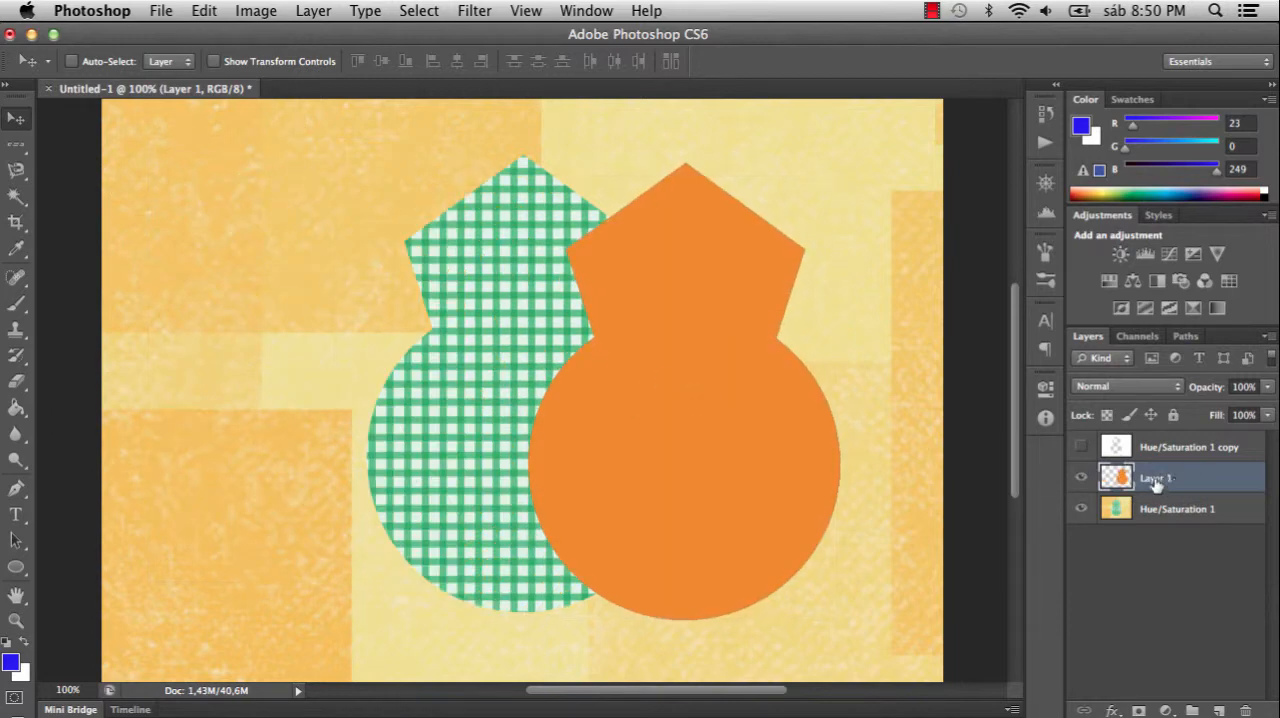
pyautogui.moveTo(677, 320); pyautogui.dragTo(544, 270)
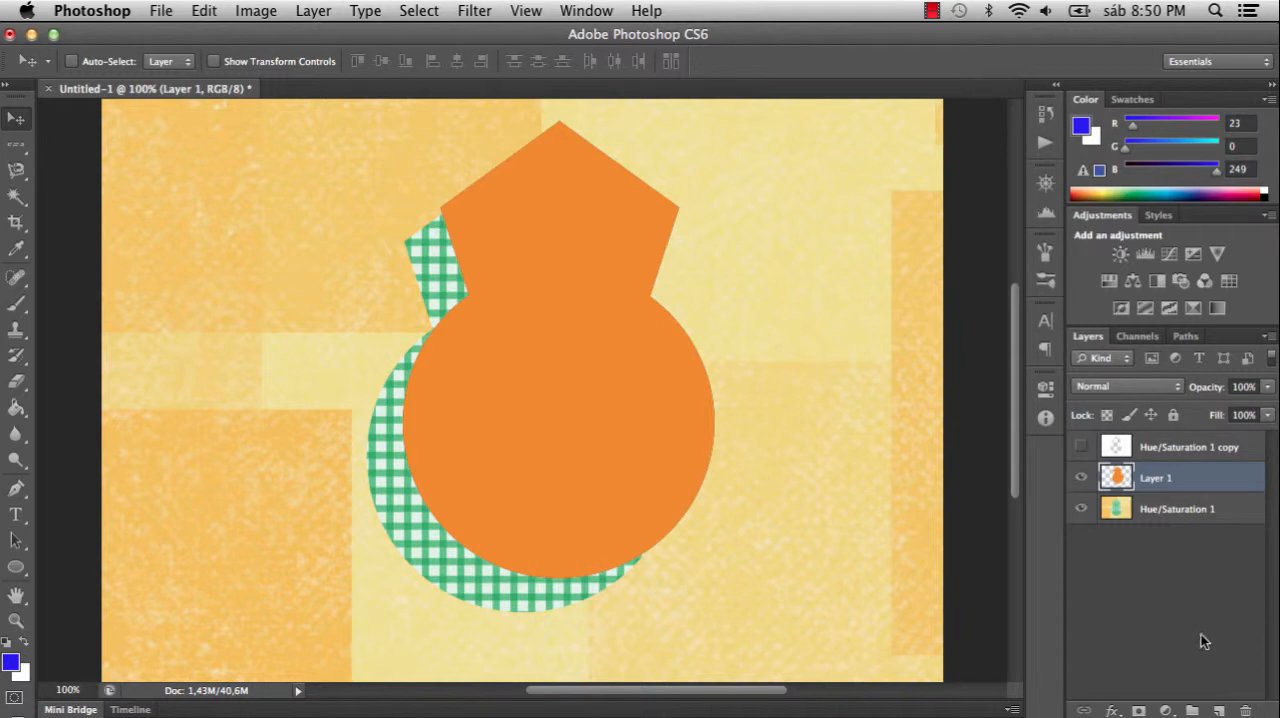
# - Undo the moves, paste and cut of the orange shape and clear the selection around it
pyautogui.press('super+alt+z')
pyautogui.press('super+alt+z')
pyautogui.press('super+alt+z')
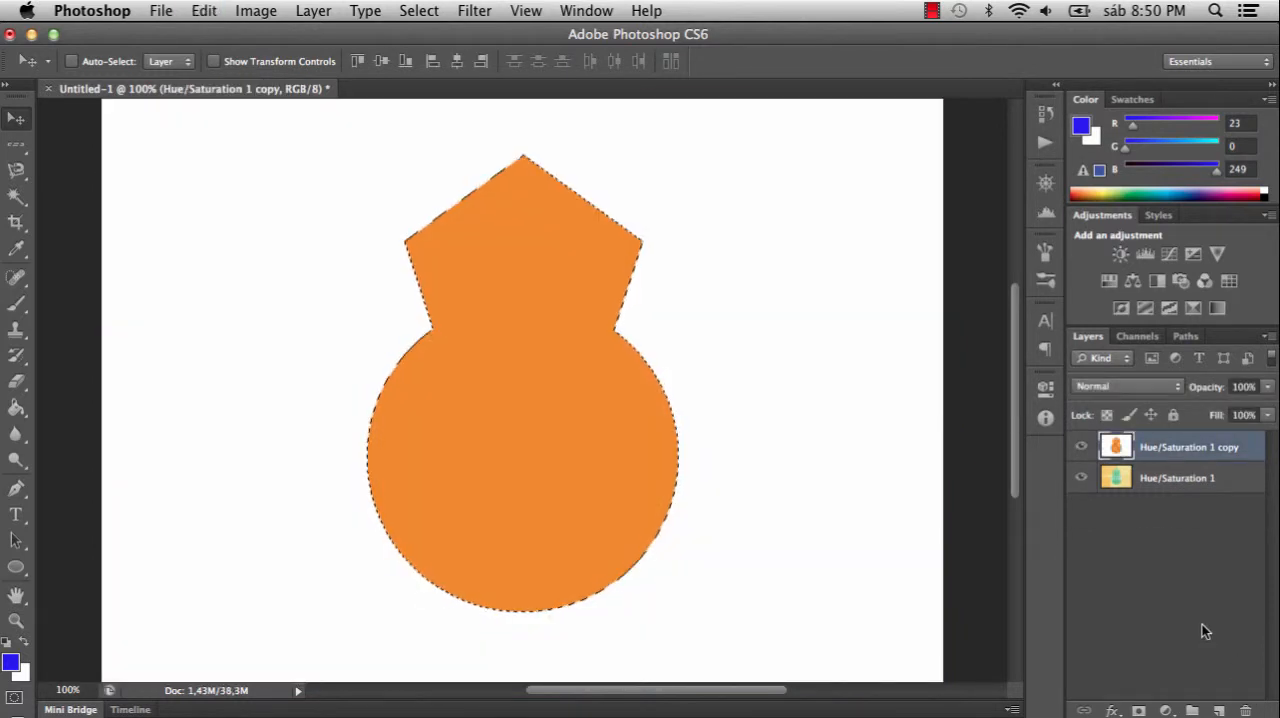
pyautogui.press('super+d')
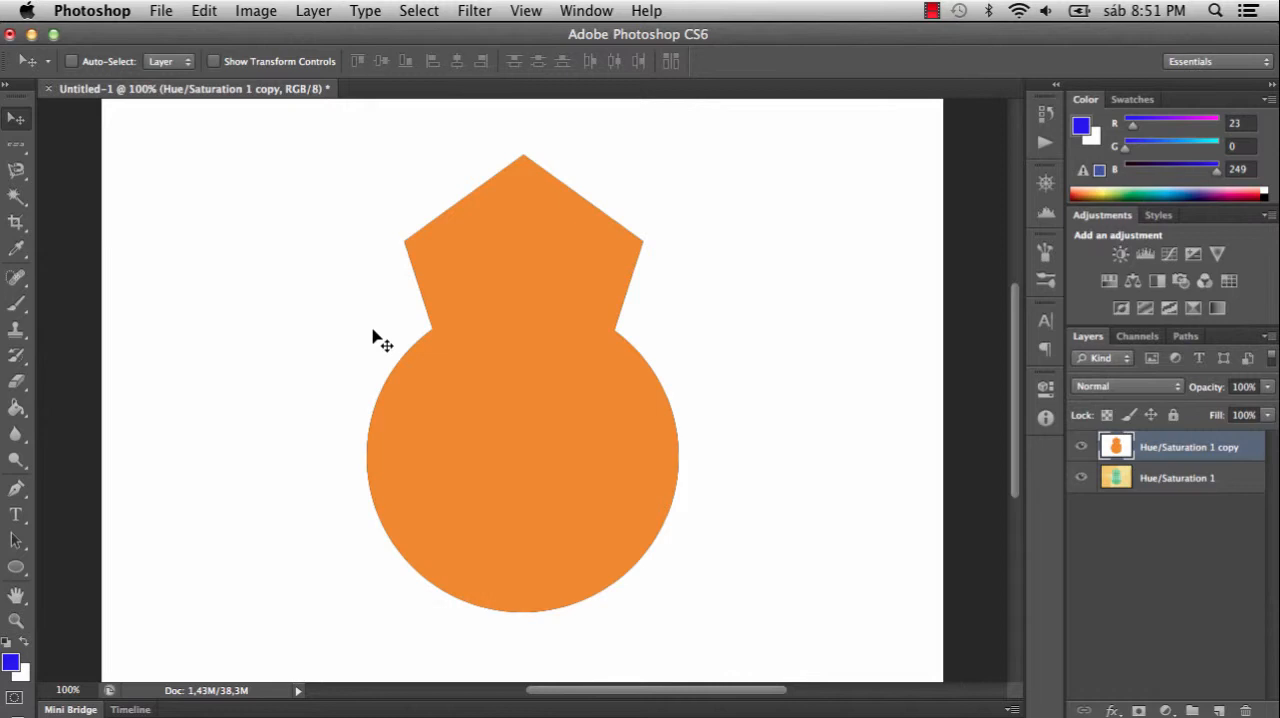
# - Hide the Hue/Saturation 1 copy layer and select the yellow and orange background on Hue/Saturation 1 with the Magic Wand, adding a second sampled area
pyautogui.click(1081, 449)
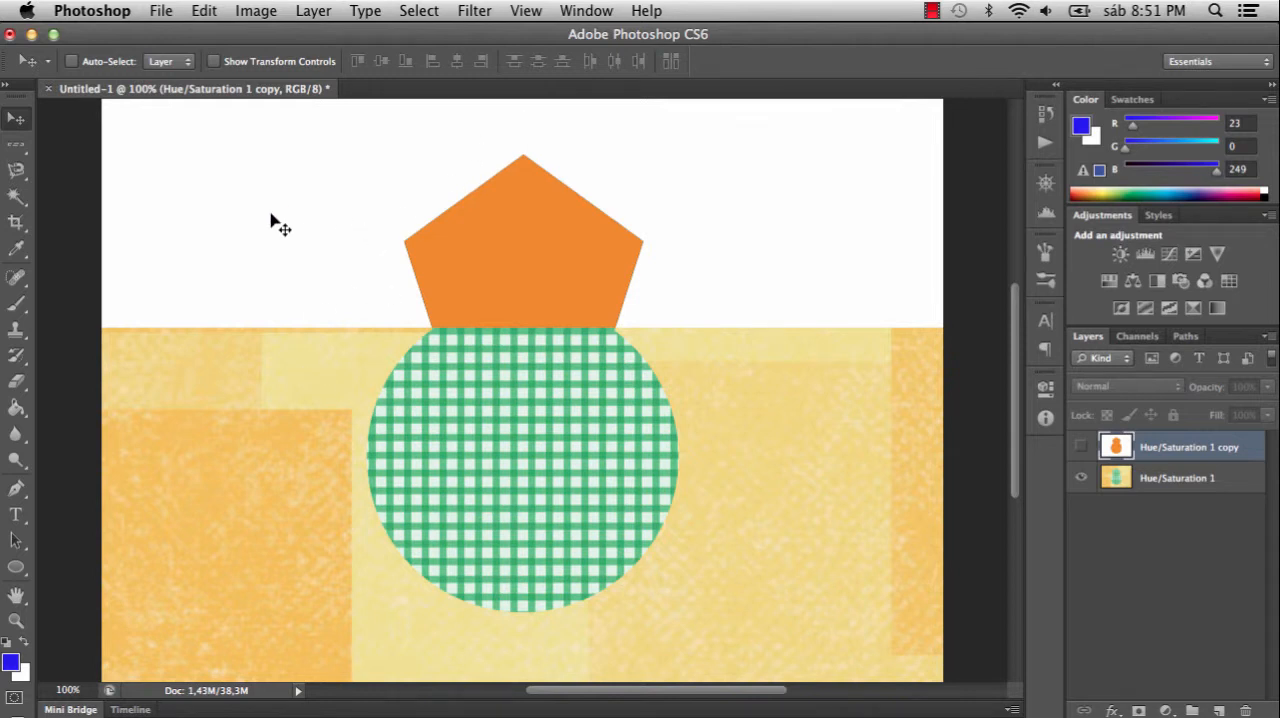
pyautogui.click(16, 196)
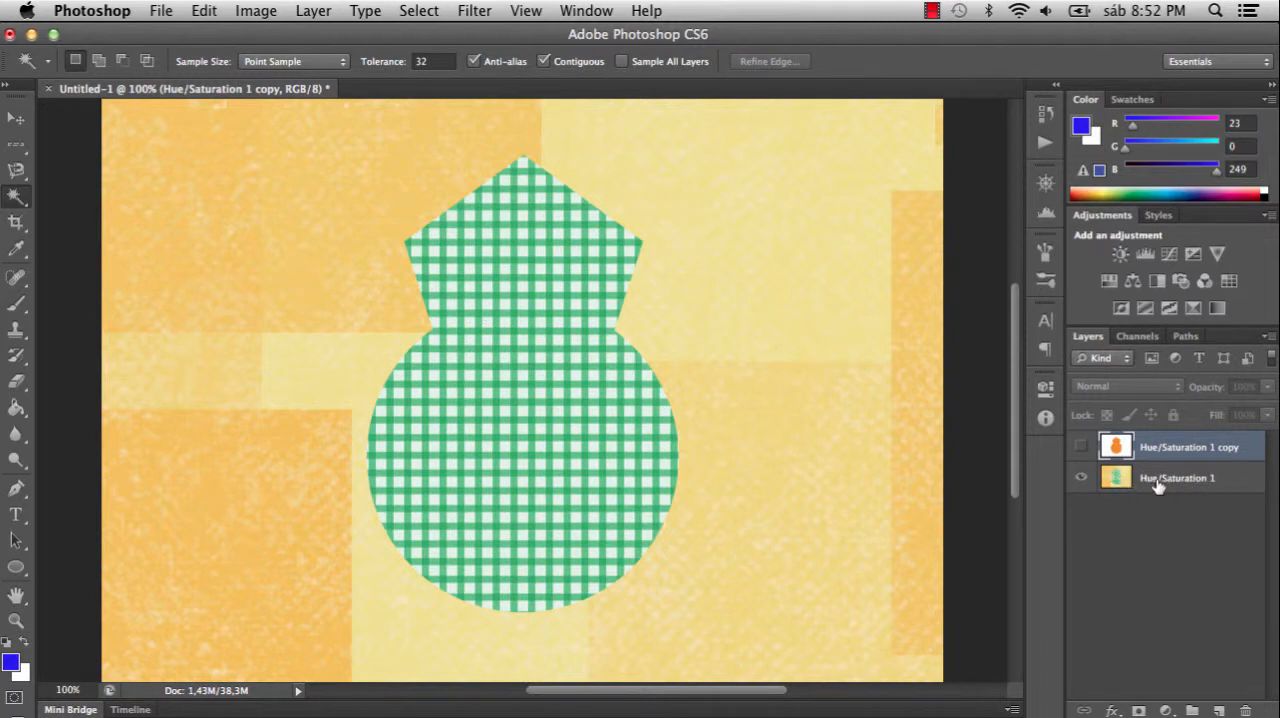
pyautogui.click(1195, 485)
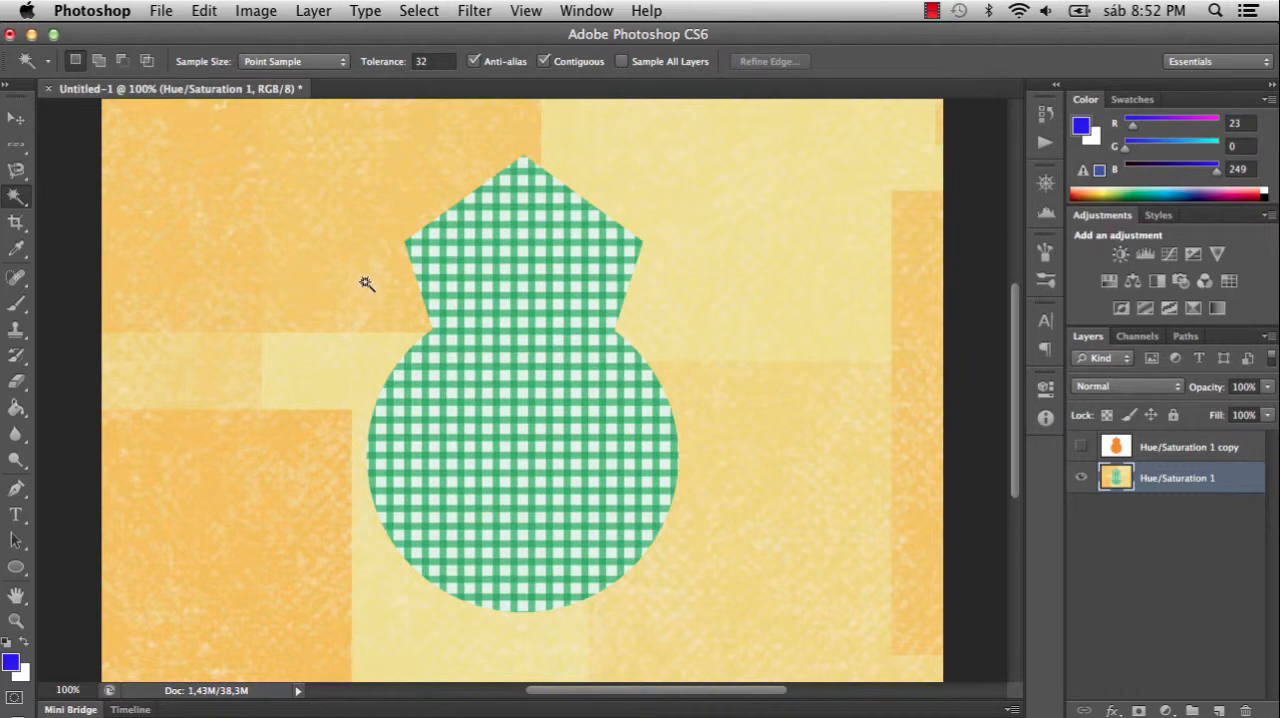
pyautogui.click(320, 398)
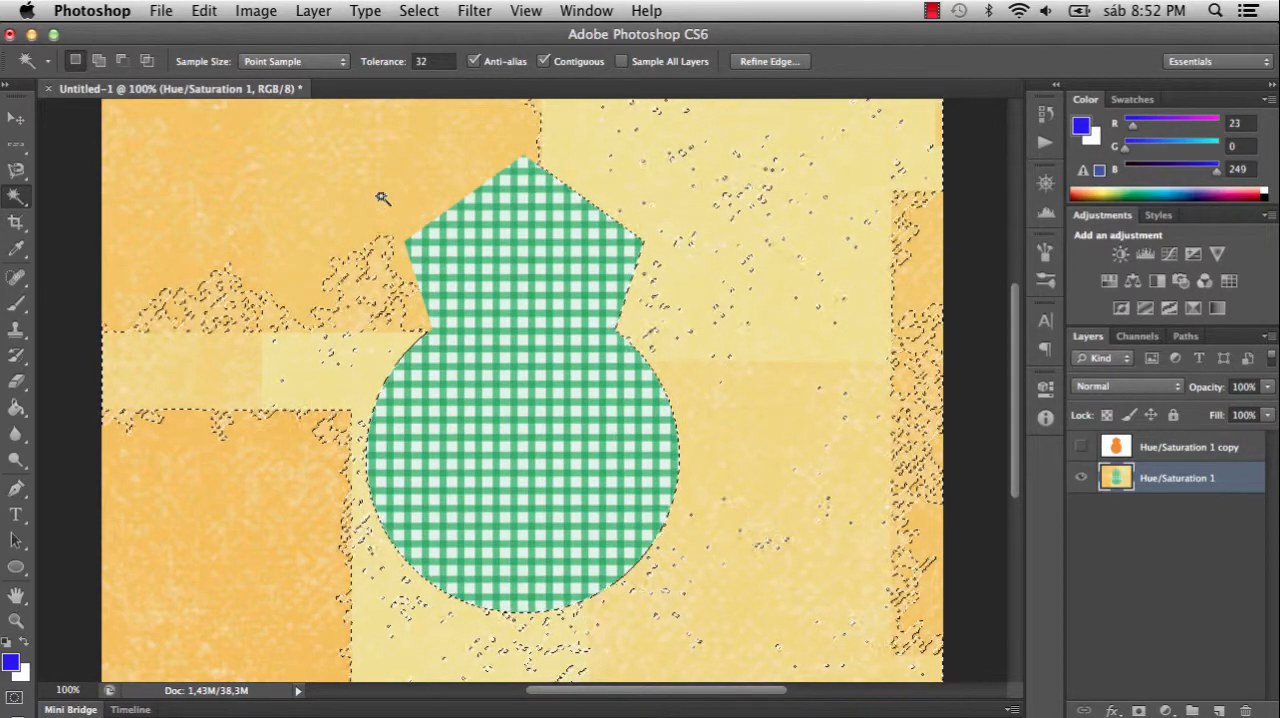
pyautogui.press('shift')
pyautogui.press('shift')
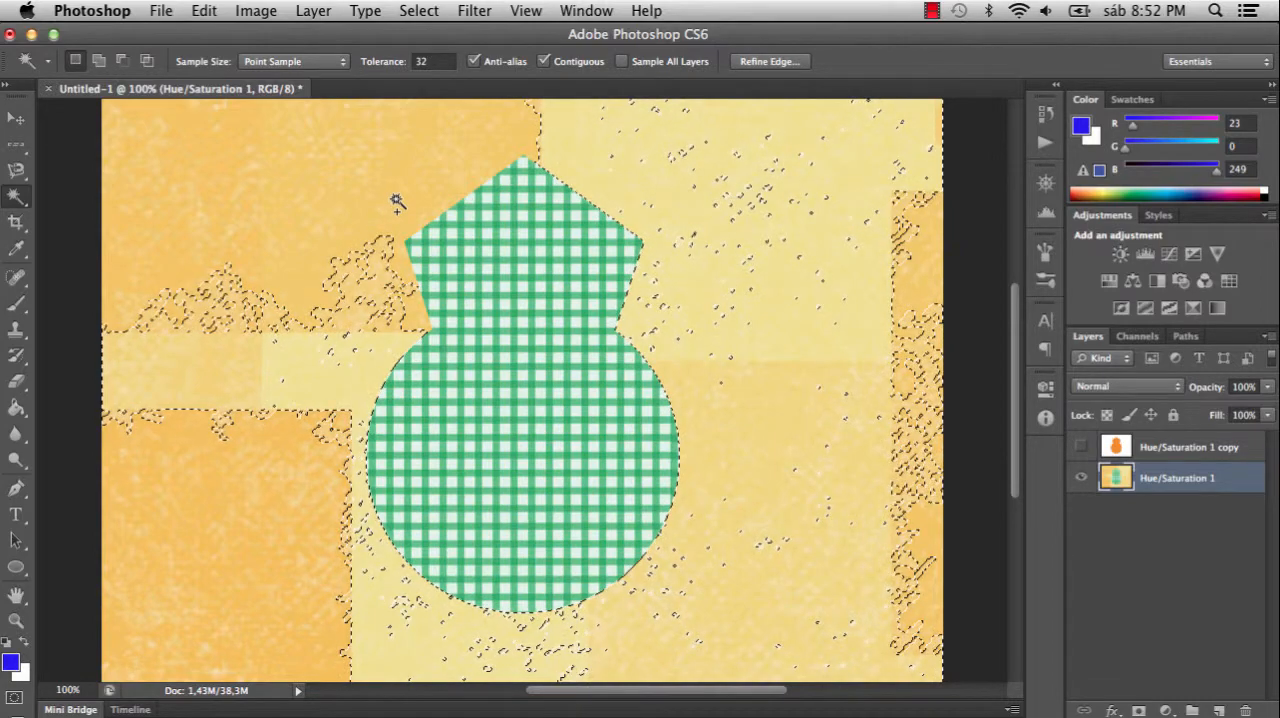
pyautogui.keyDown('shift'); pyautogui.click(397, 203); pyautogui.keyUp('shift')
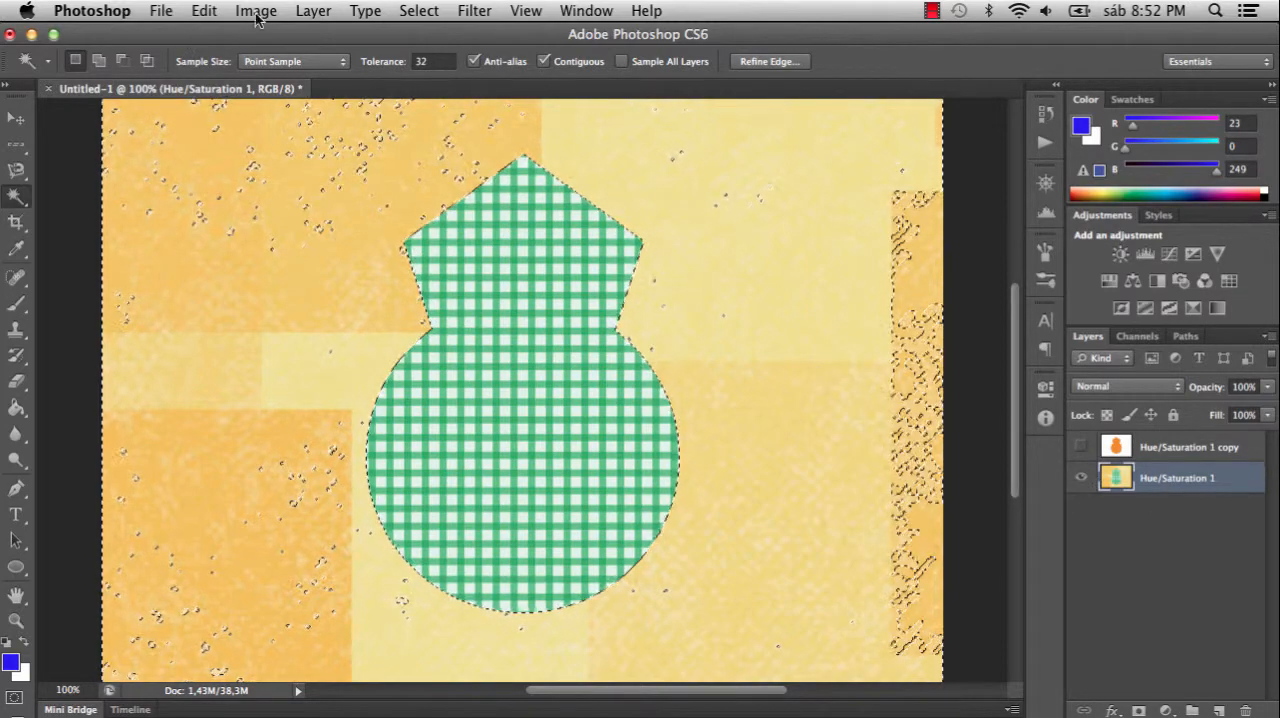
# - Cut the selected background from Hue/Saturation 1 and add a new empty layer beneath that layer
pyautogui.click(204, 12)
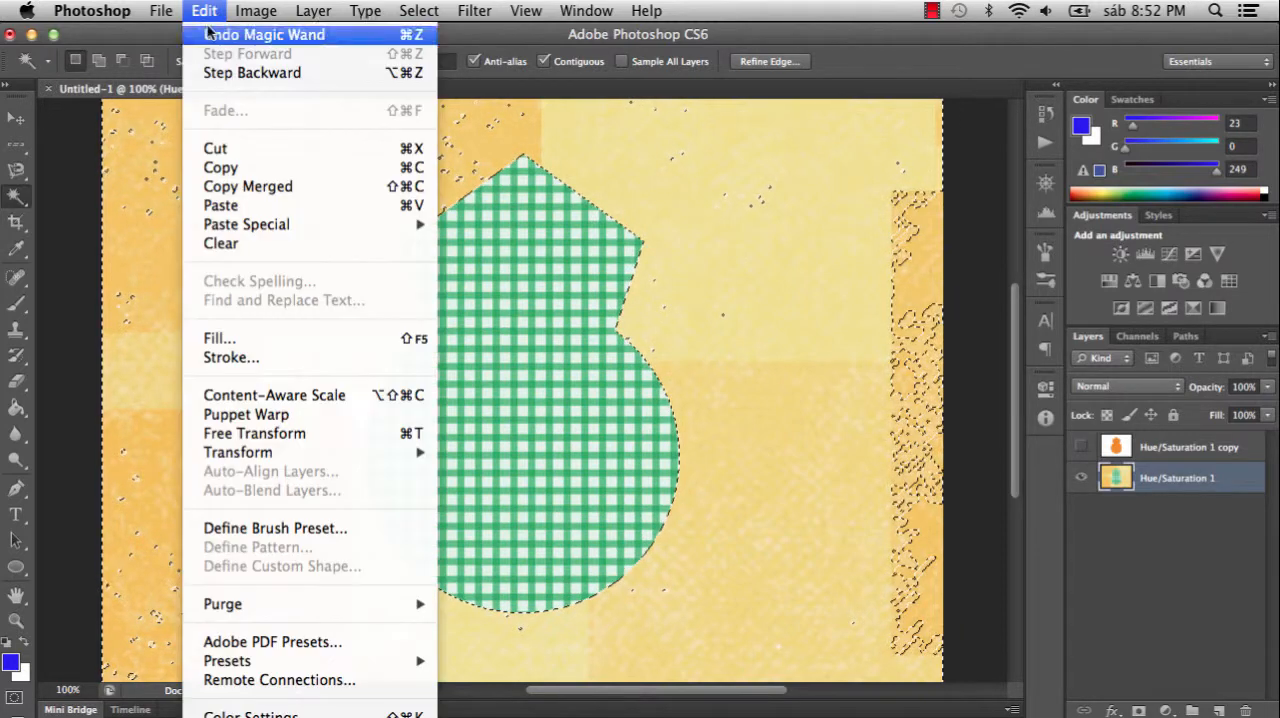
pyautogui.click(270, 152)
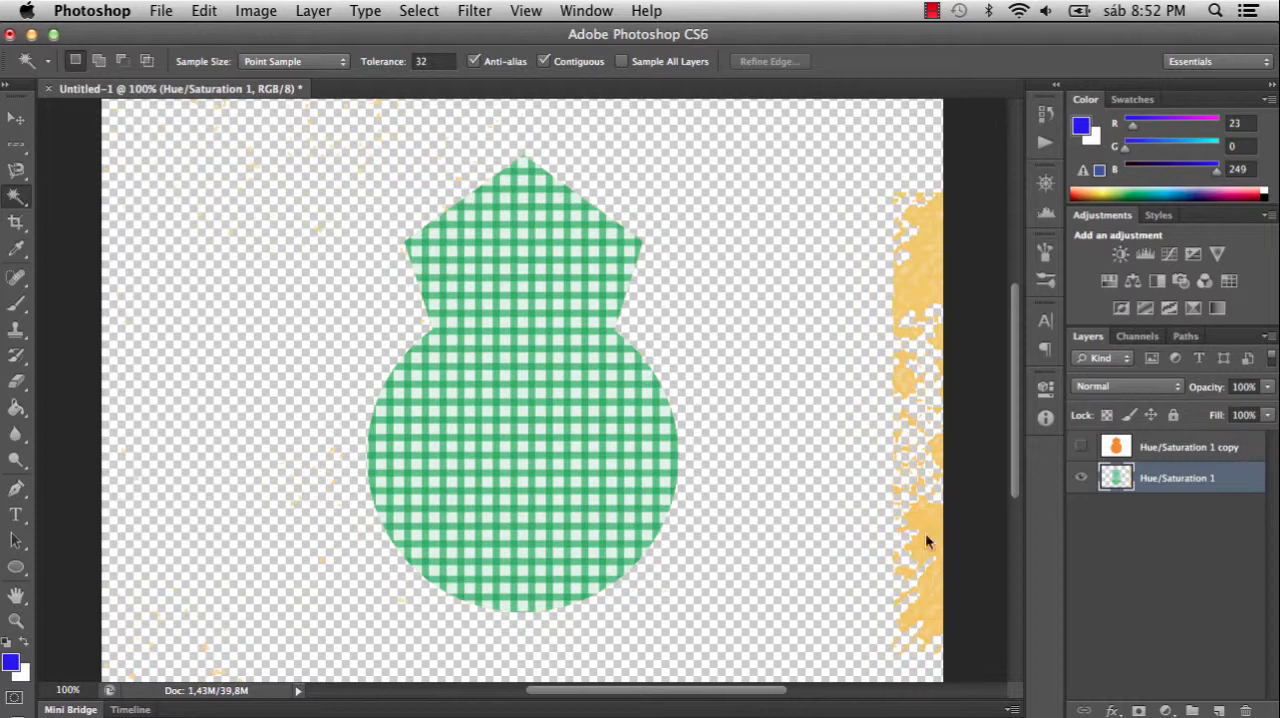
pyautogui.click(1219, 710)
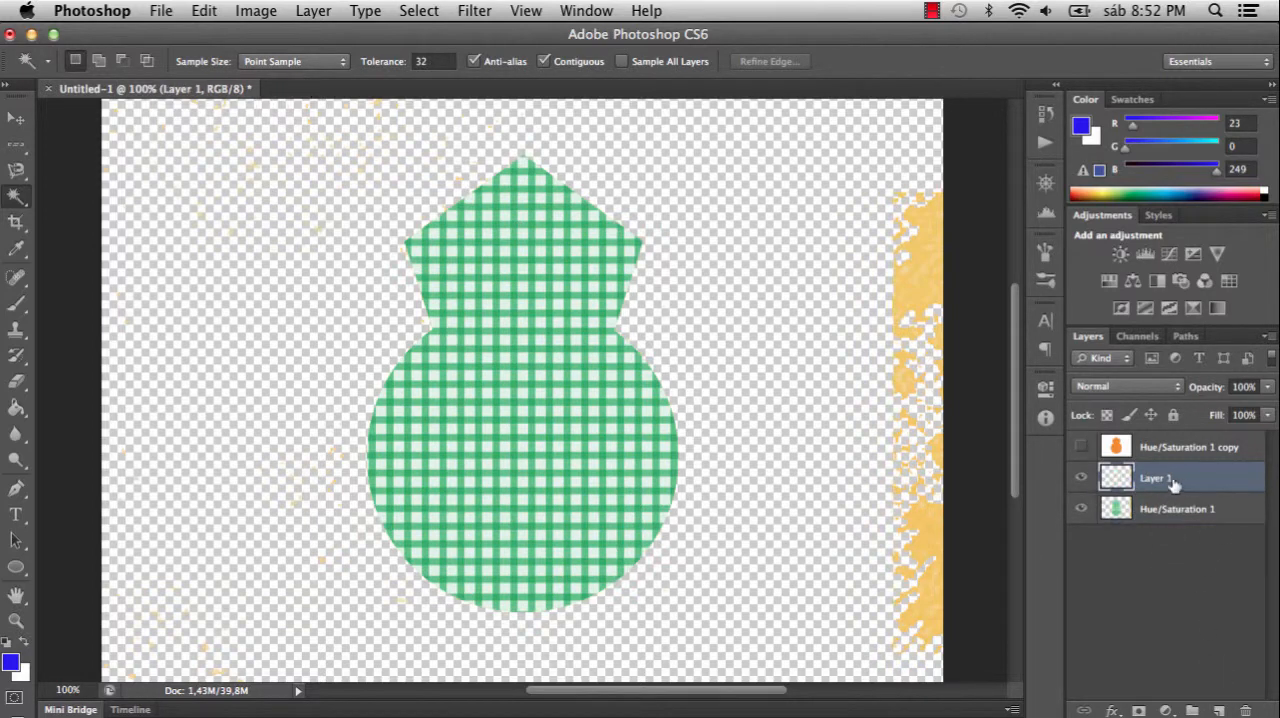
pyautogui.moveTo(1157, 480); pyautogui.dragTo(1168, 531)
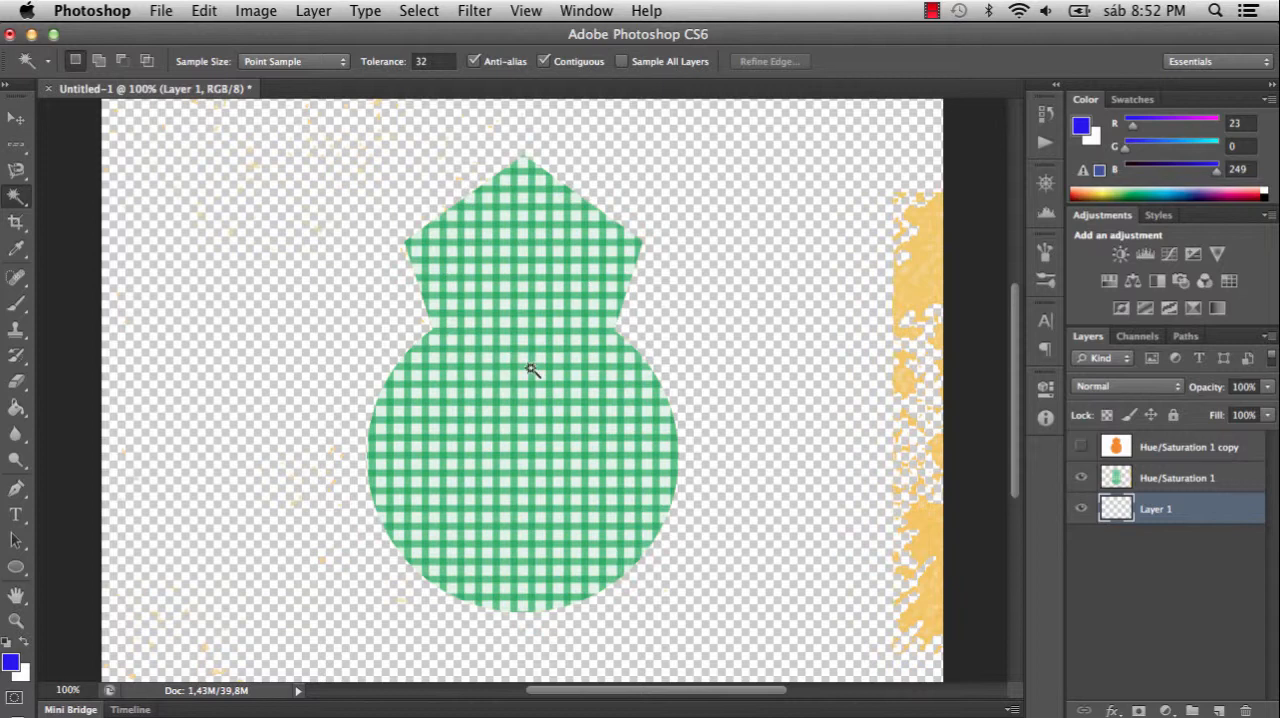
# - Set the foreground colour to red (R 212, G 34, B 34) and fill the new layer with it
pyautogui.click(12, 662)
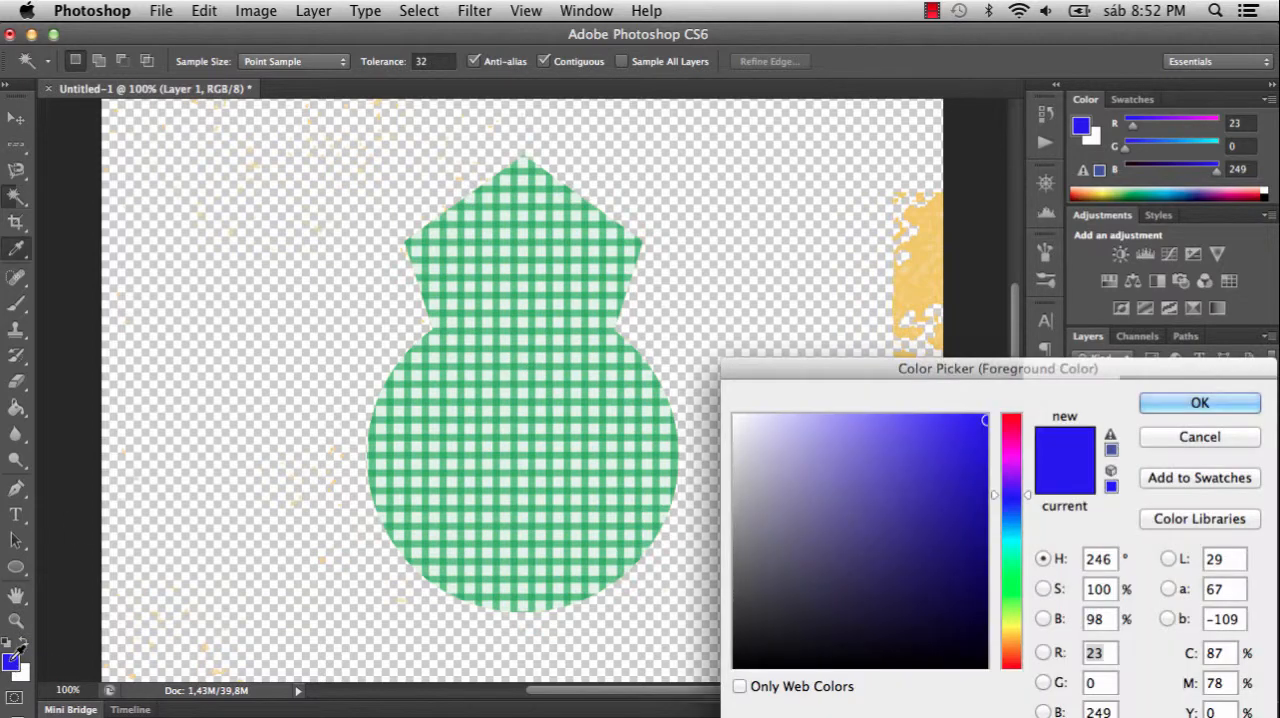
pyautogui.moveTo(1009, 445)
pyautogui.mouseDown()
pyautogui.moveTo(1010, 414)
pyautogui.moveTo(946, 457)
pyautogui.mouseUp()
pyautogui.click(1199, 403)
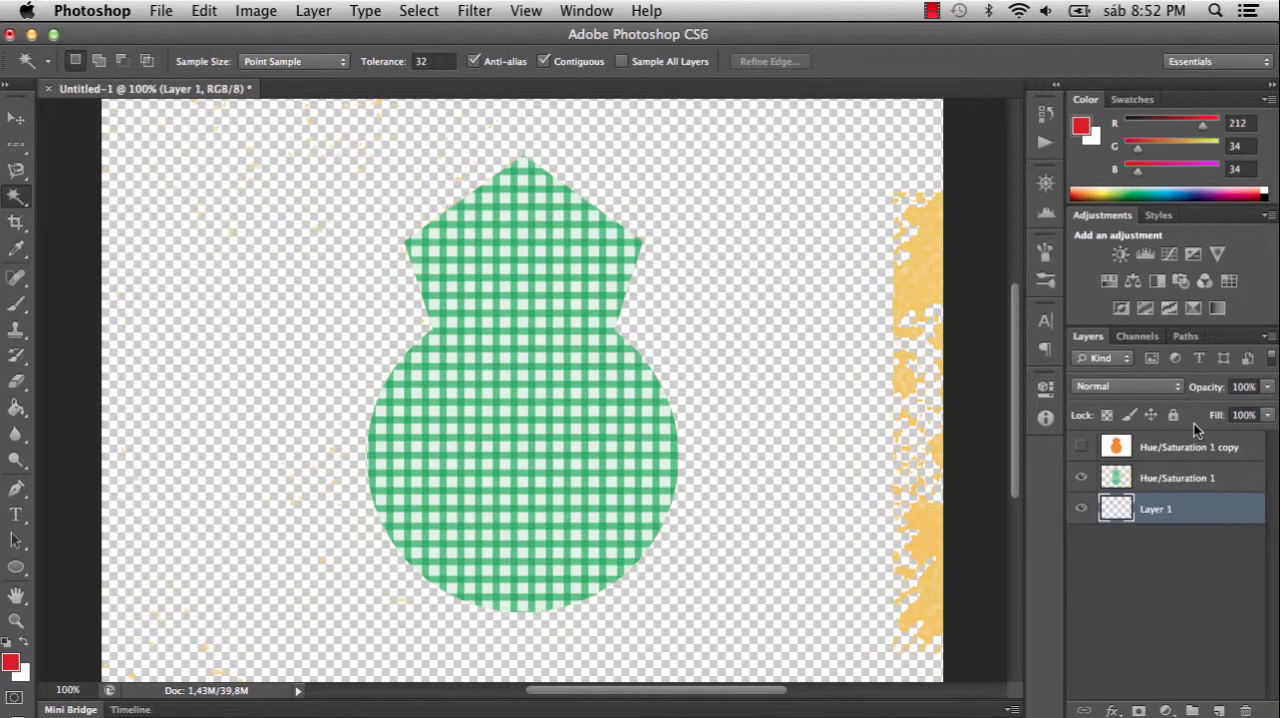
pyautogui.hotkey('alt', 'BackSpace')
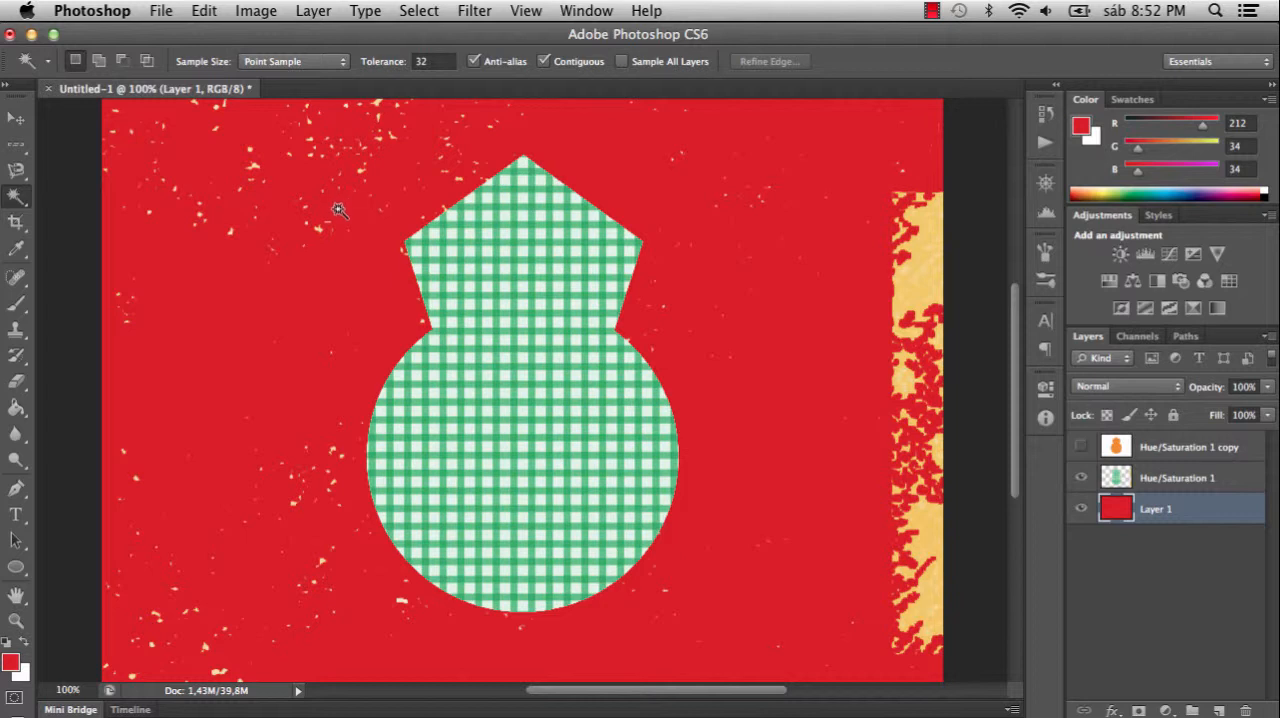
pyautogui.click(16, 148)
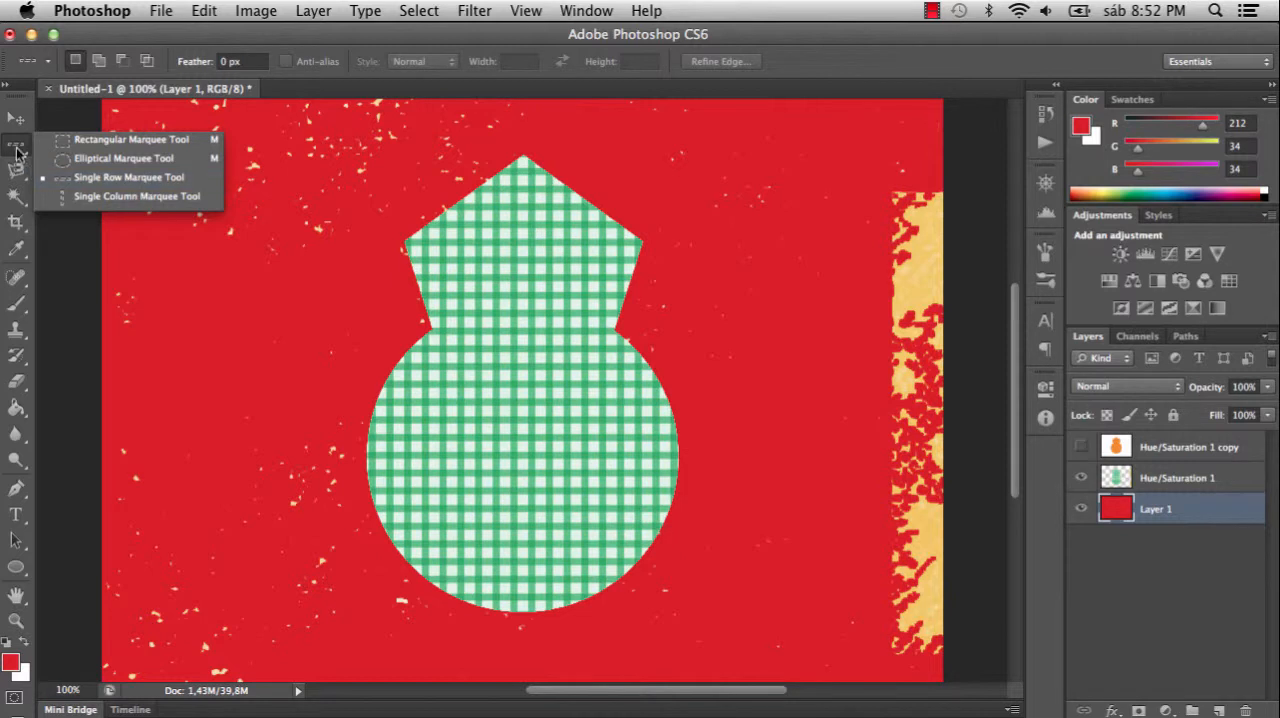
pyautogui.click(16, 196)
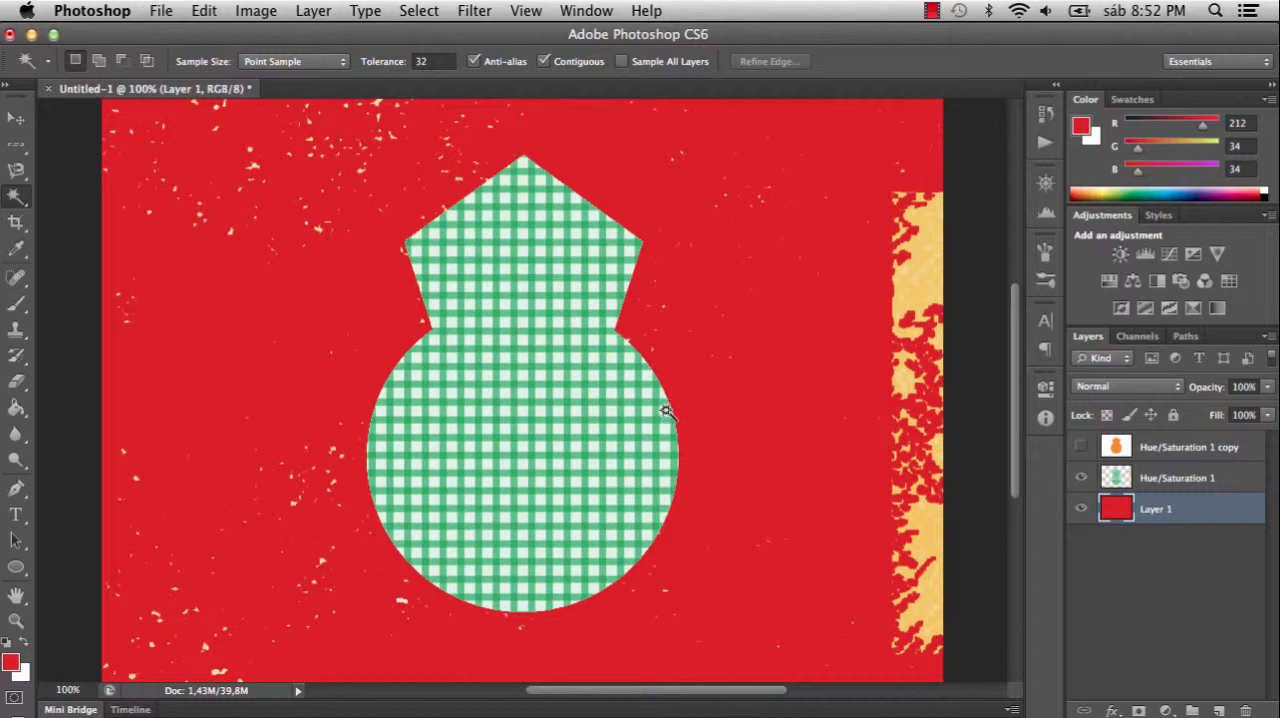
# - Make the Hue/Saturation 1 copy layer visible again and switch to the Magnetic Lasso tool
pyautogui.click(1080, 447)
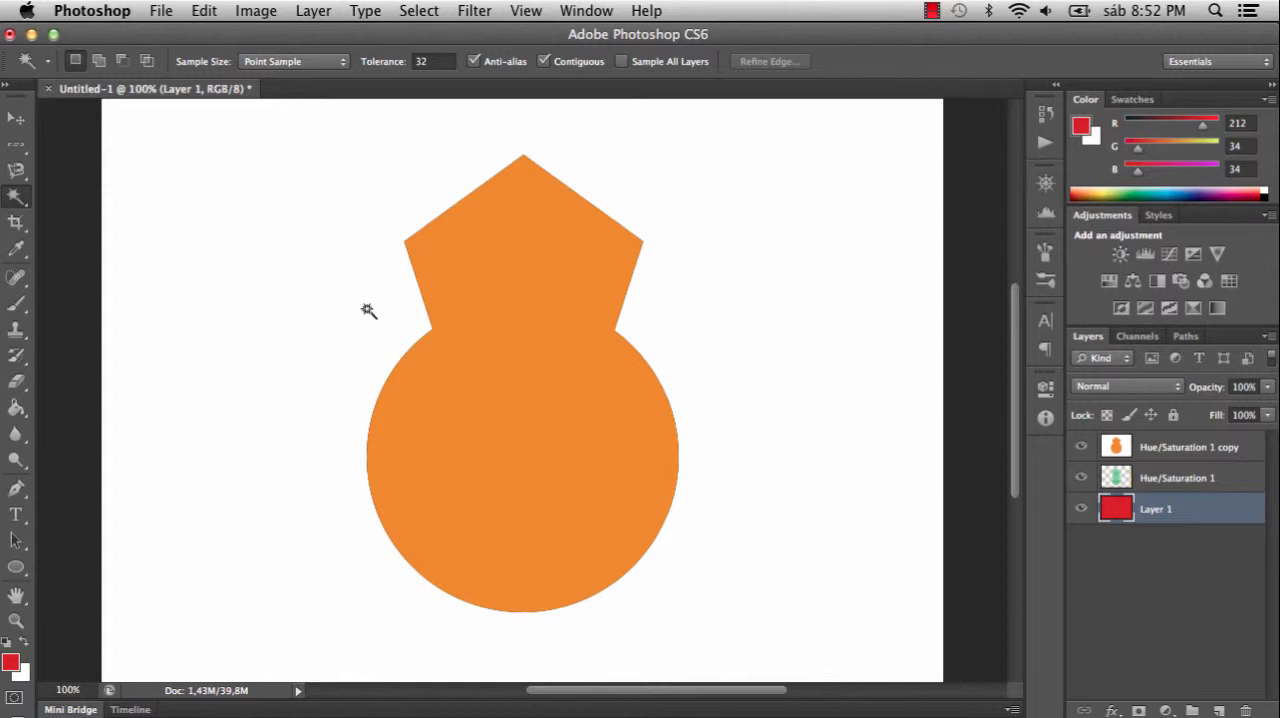
pyautogui.click(15, 174)
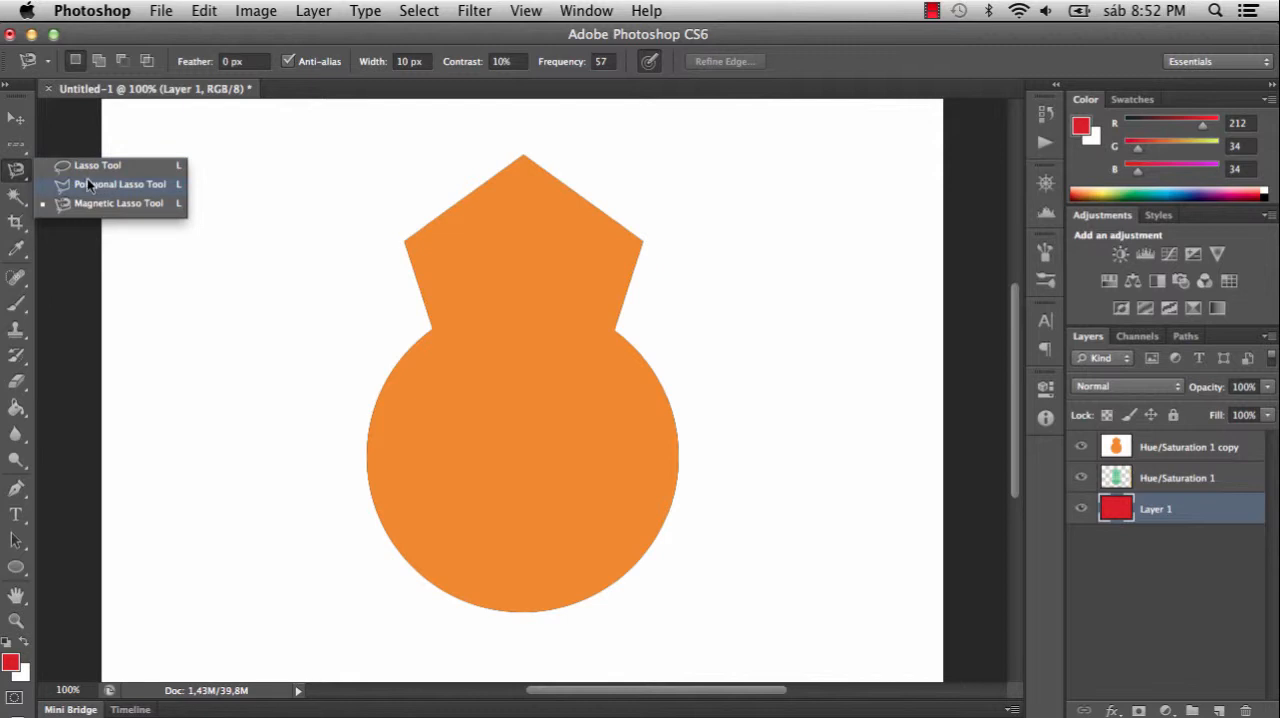
pyautogui.click(15, 176)
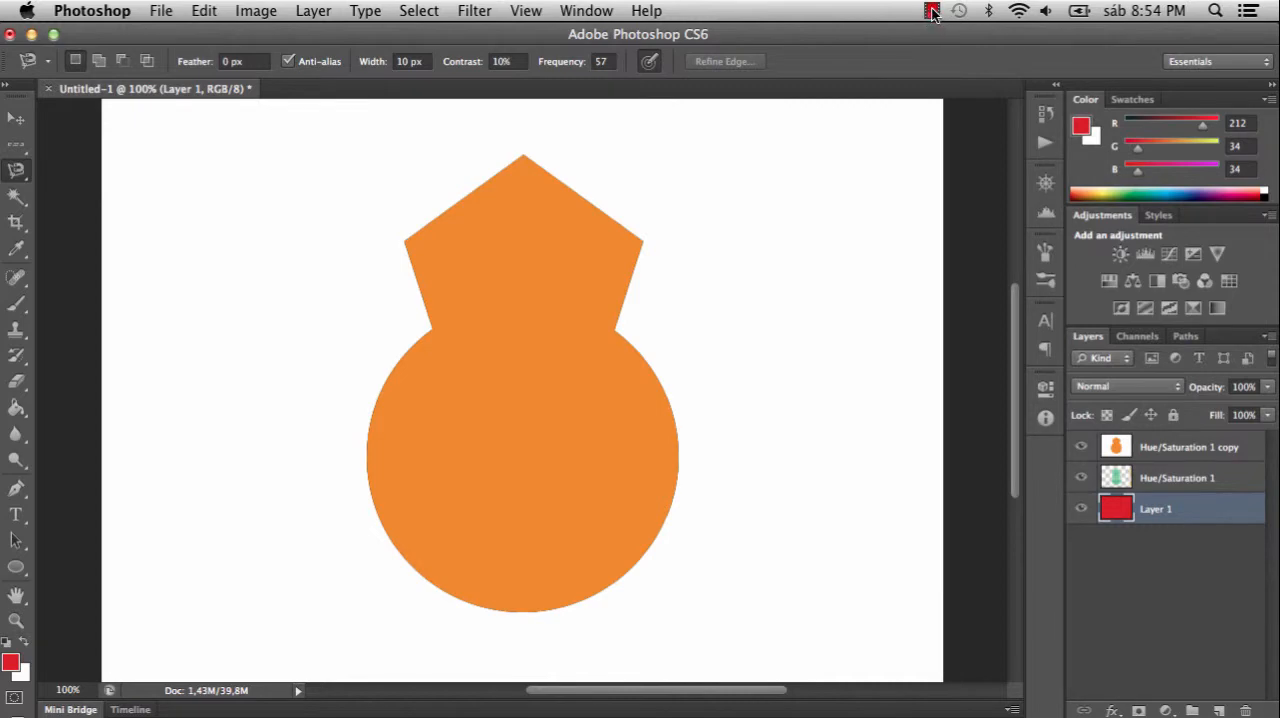
pyautogui.click(931, 12)
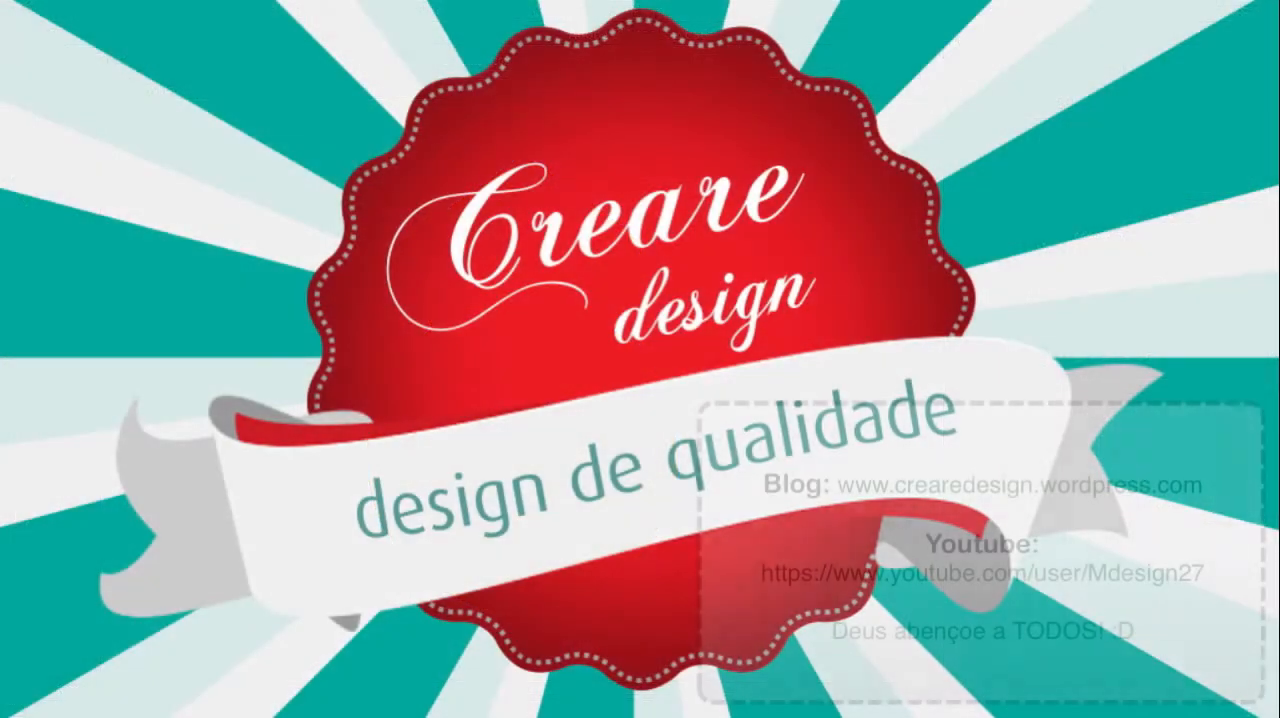